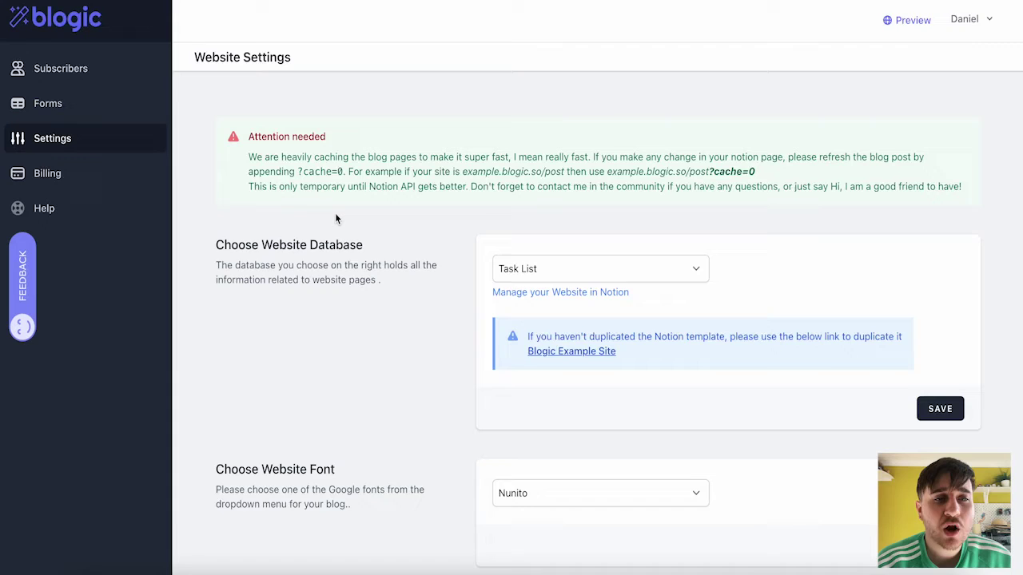
- Keep Task List as the website database, then open it via 'Manage your Website in Notion'
left_click(55, 78)
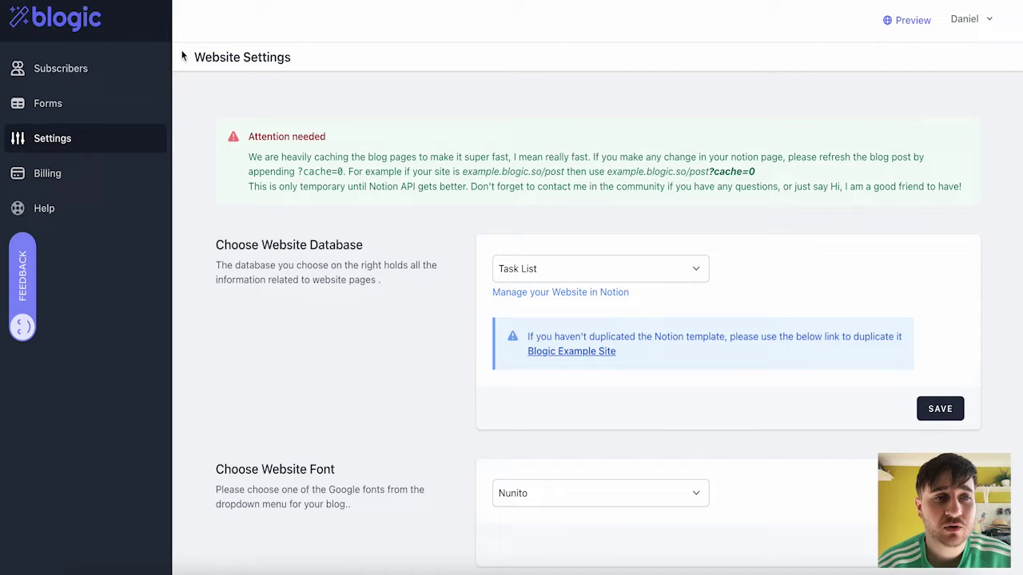
triple_click(204, 58)
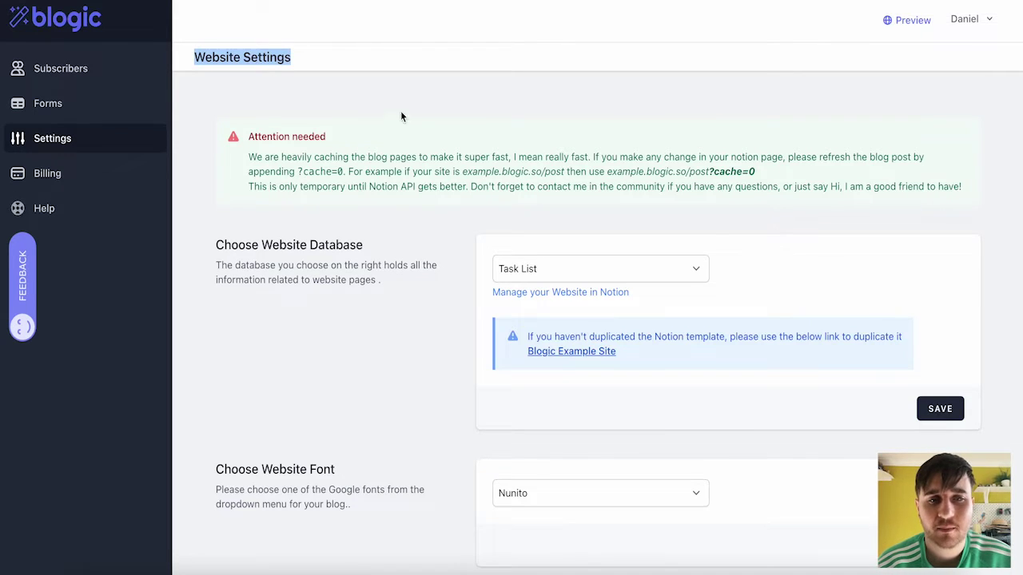
scroll(459, 192, "down", 2)
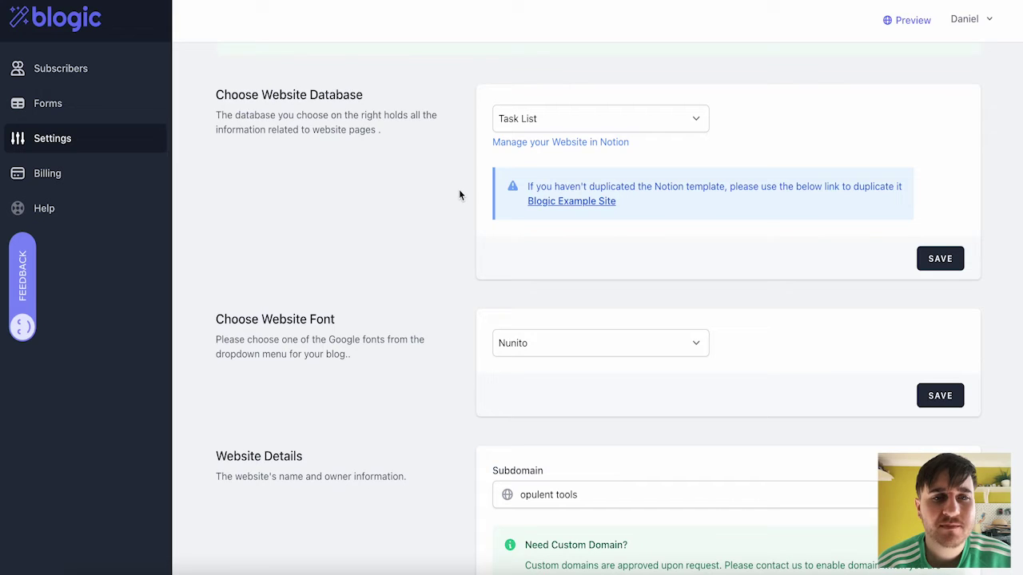
left_click_drag(214, 114, 421, 152)
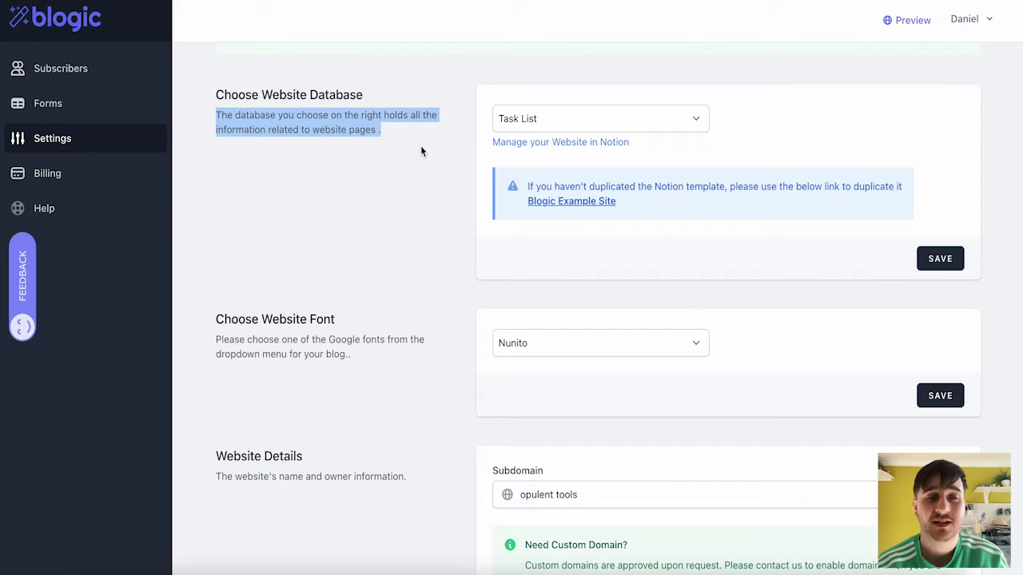
left_click(579, 125)
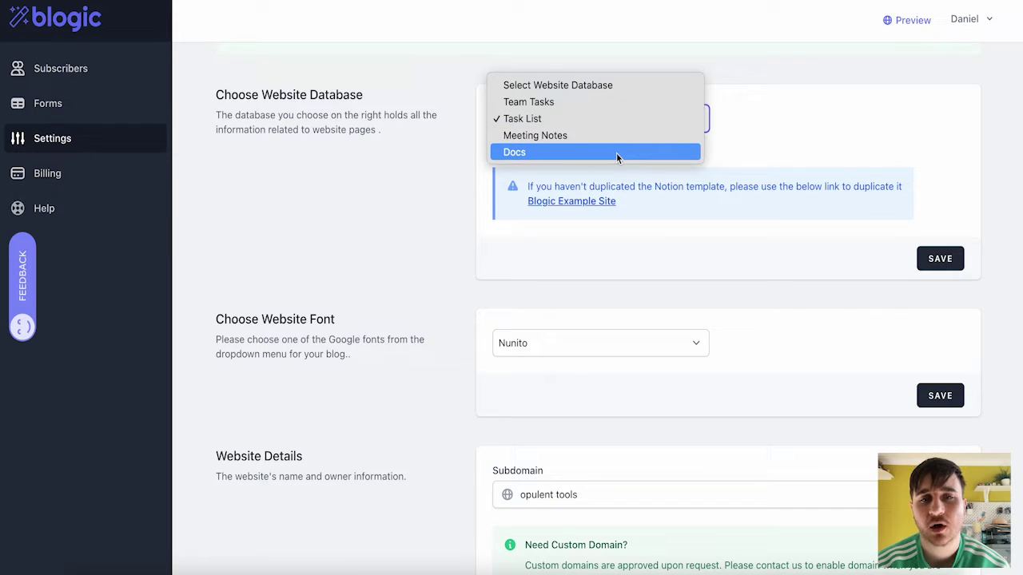
left_click(845, 171)
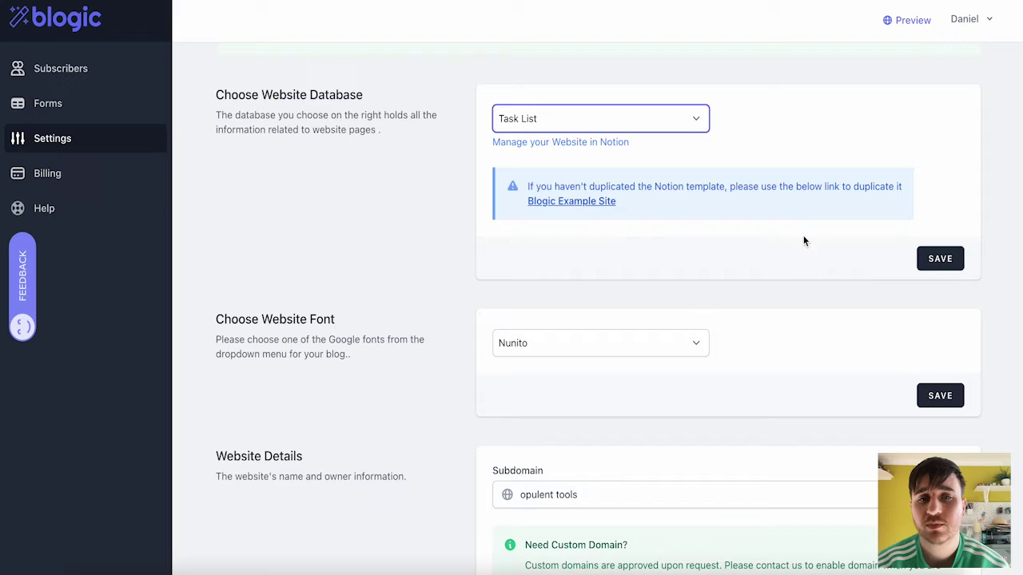
left_click(548, 145)
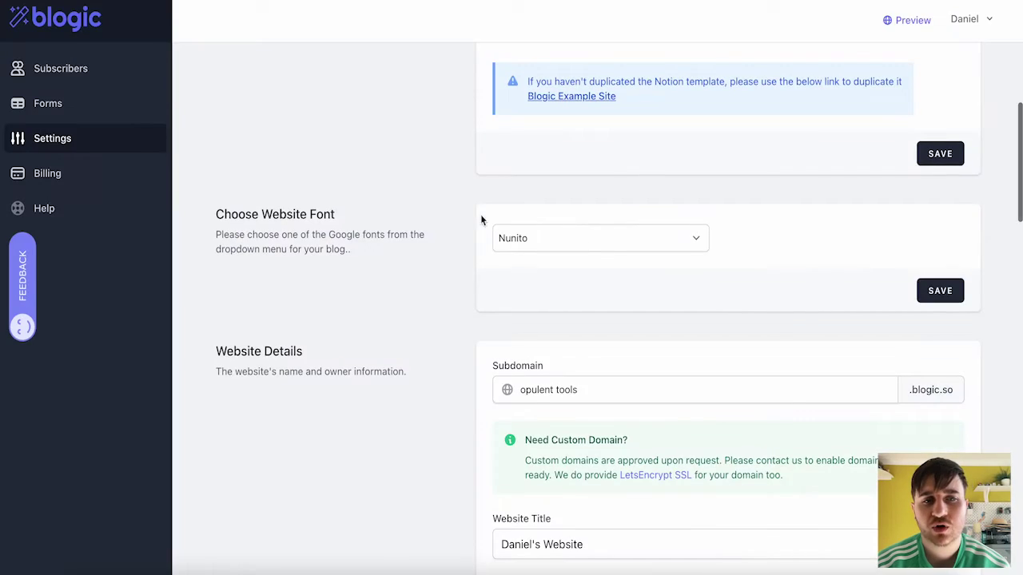
- Set the website font to Tapestry
left_click(607, 244)
scroll(615, 190, "up", 15)
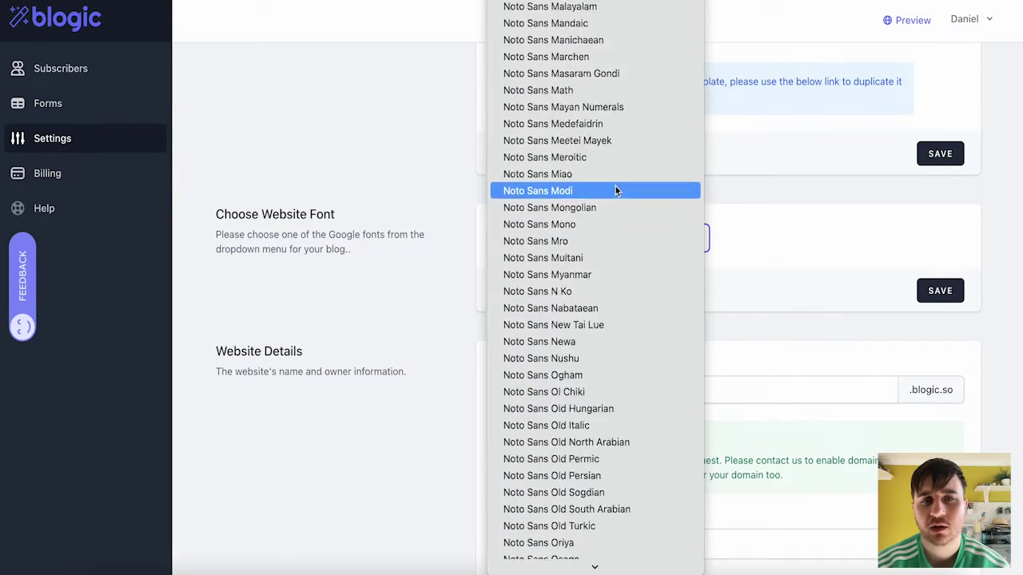
scroll(616, 190, "up", 15)
scroll(615, 191, "down", 20)
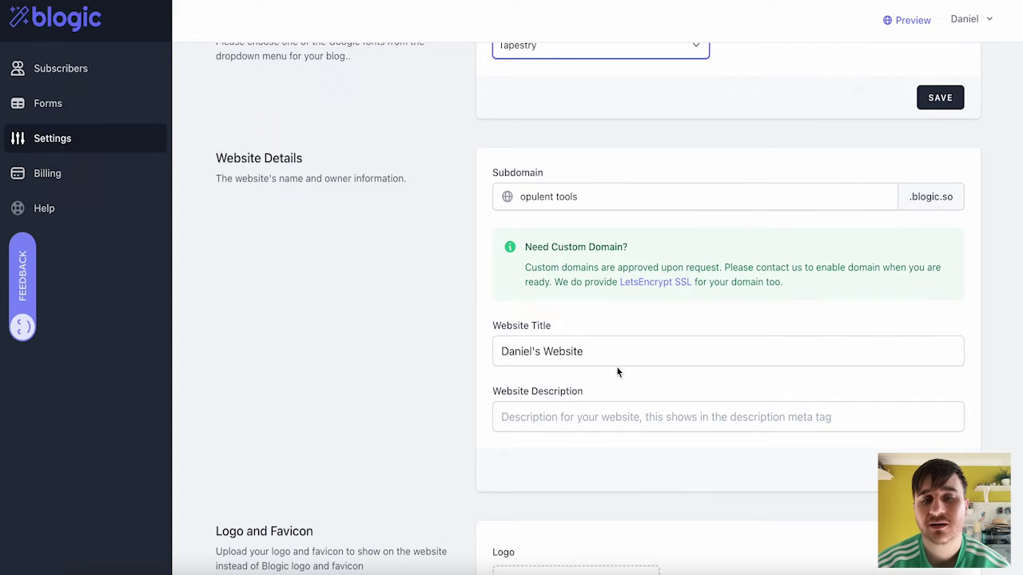
left_click(548, 429)
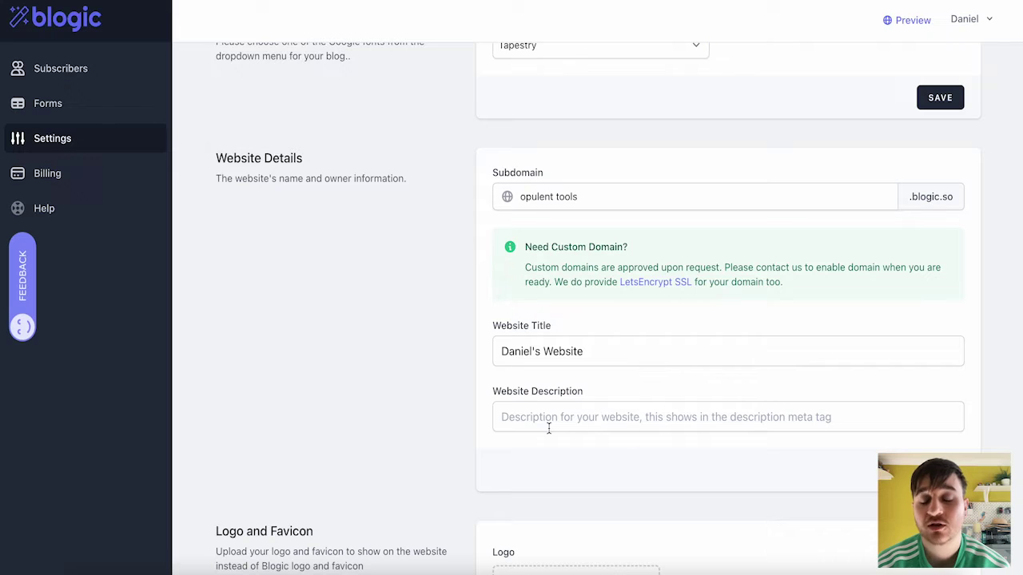
- Upload the house image as the site logo
scroll(395, 232, "down", 5)
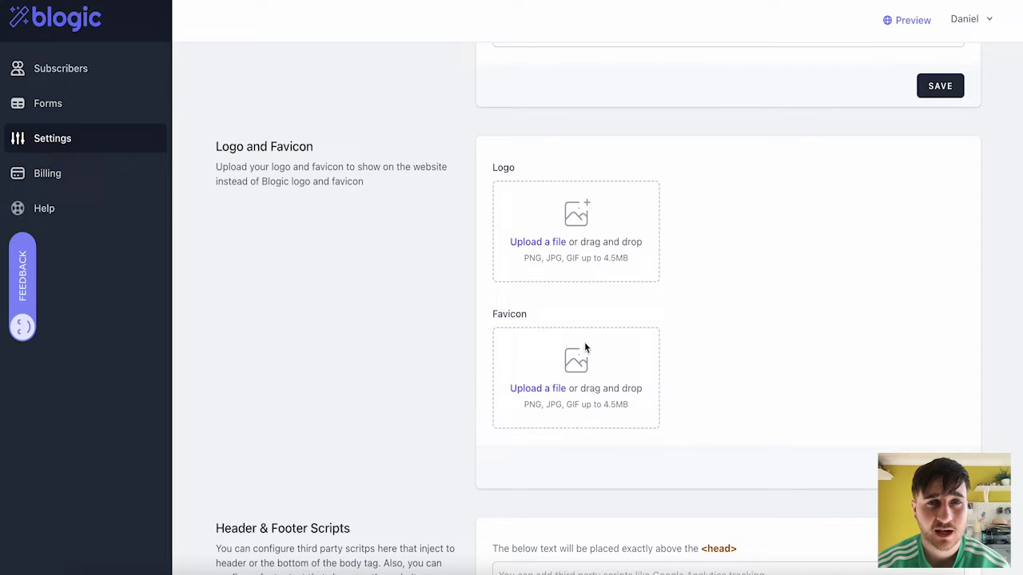
scroll(581, 350, "down", 1)
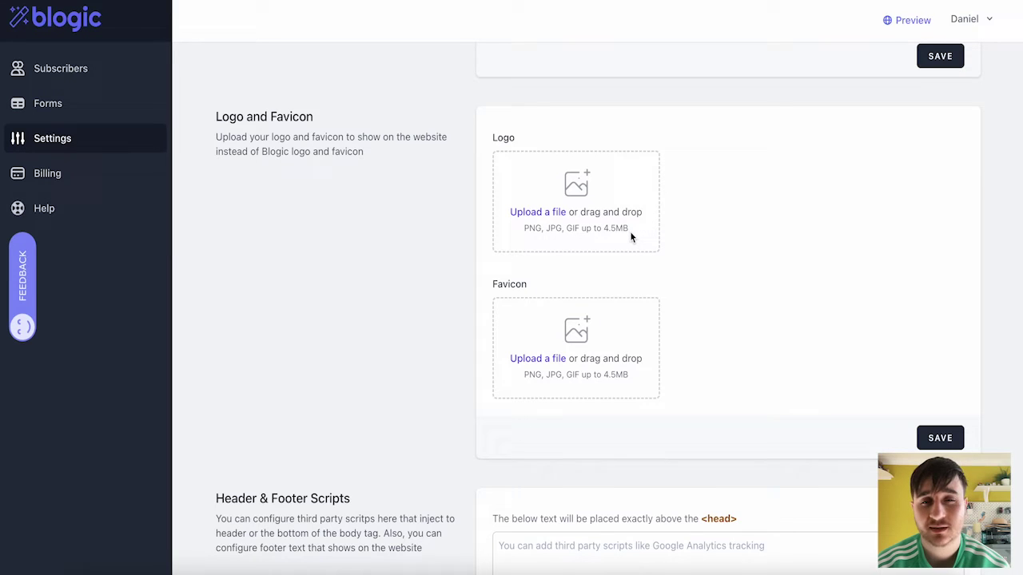
left_click_drag(640, 375, 517, 376)
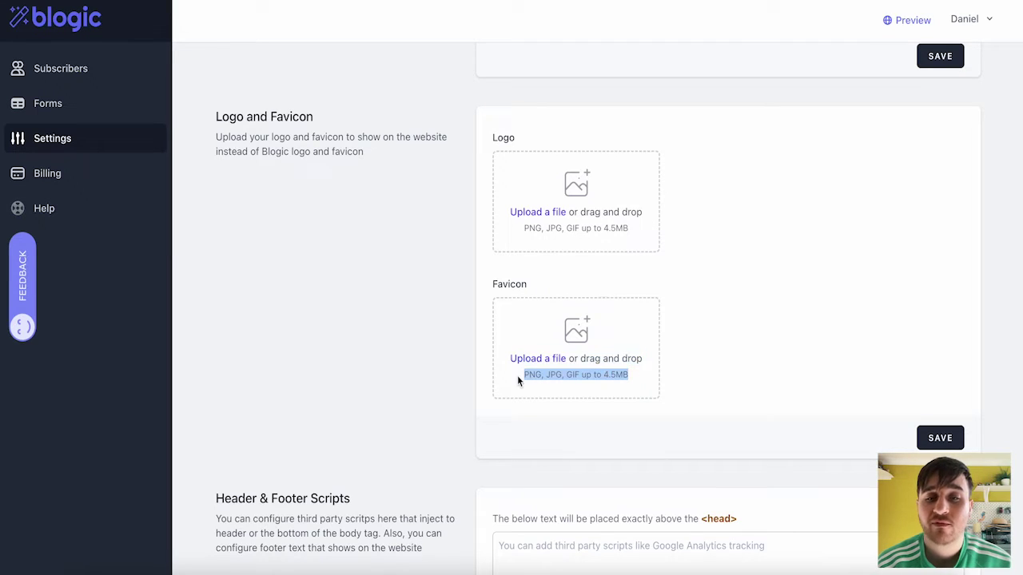
left_click(452, 276)
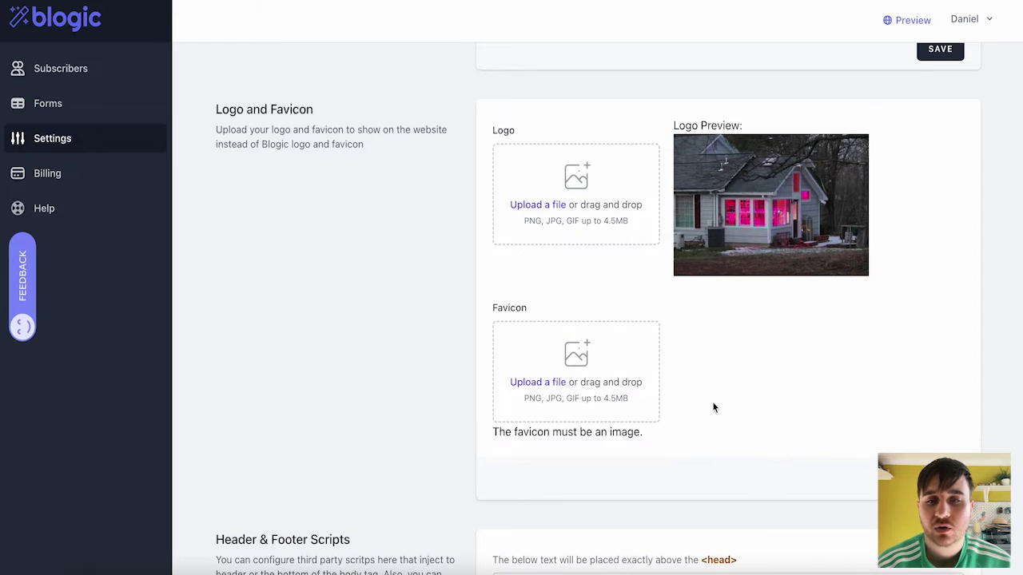
scroll(217, 113, "down", 5)
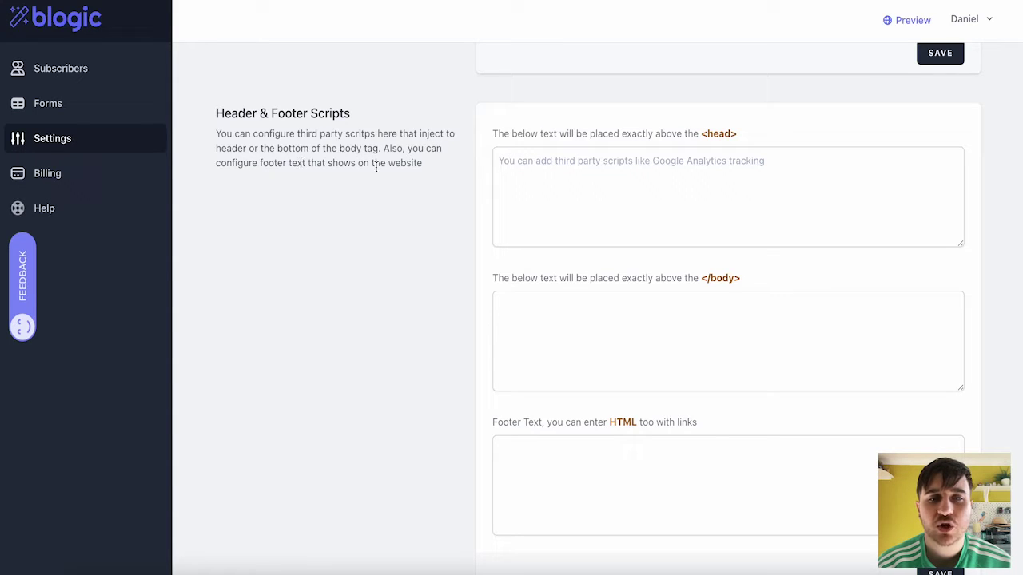
scroll(676, 173, "down", 1)
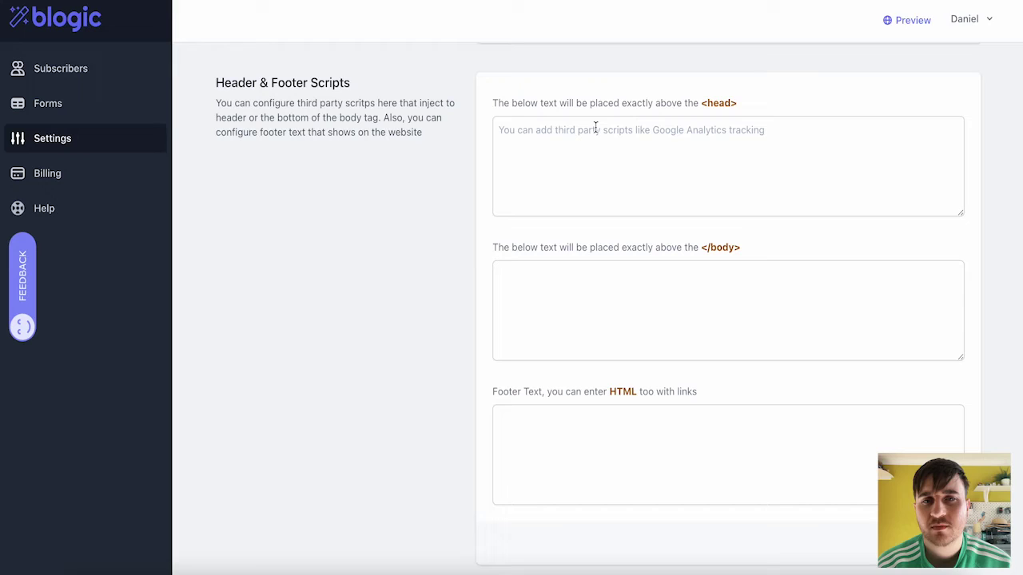
left_click(595, 128)
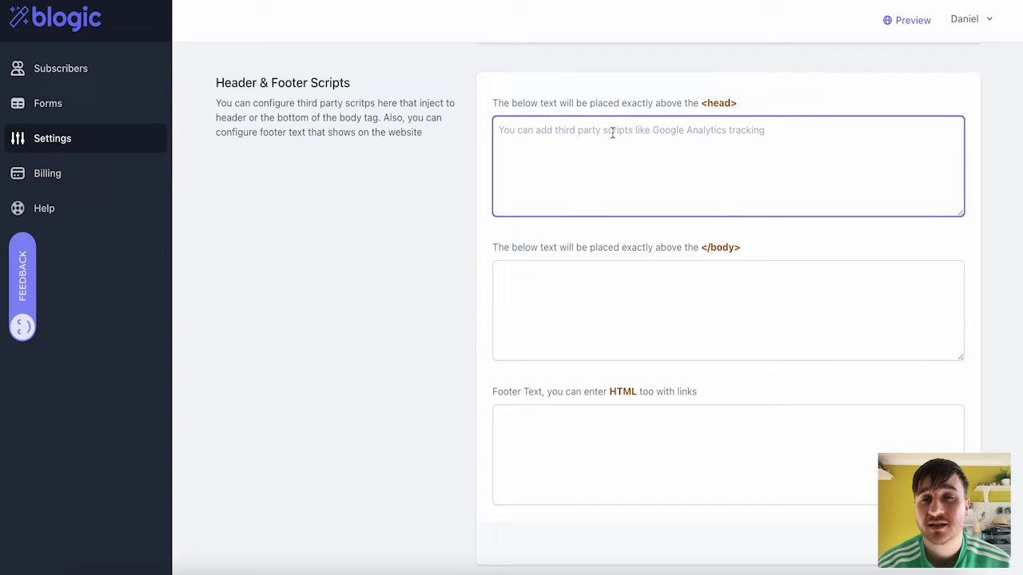
left_click(593, 299)
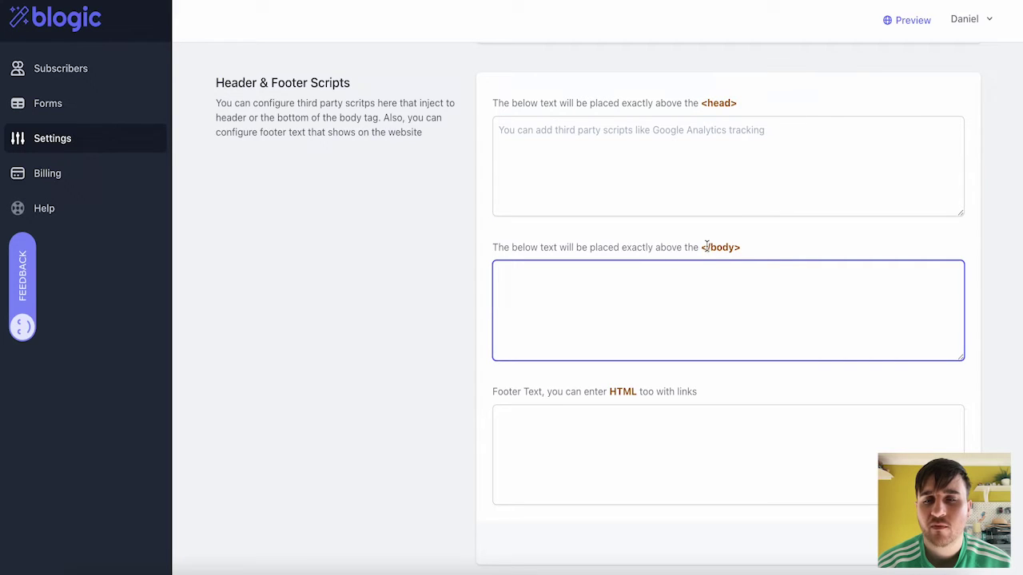
scroll(674, 334, "down", 1)
left_click(597, 378)
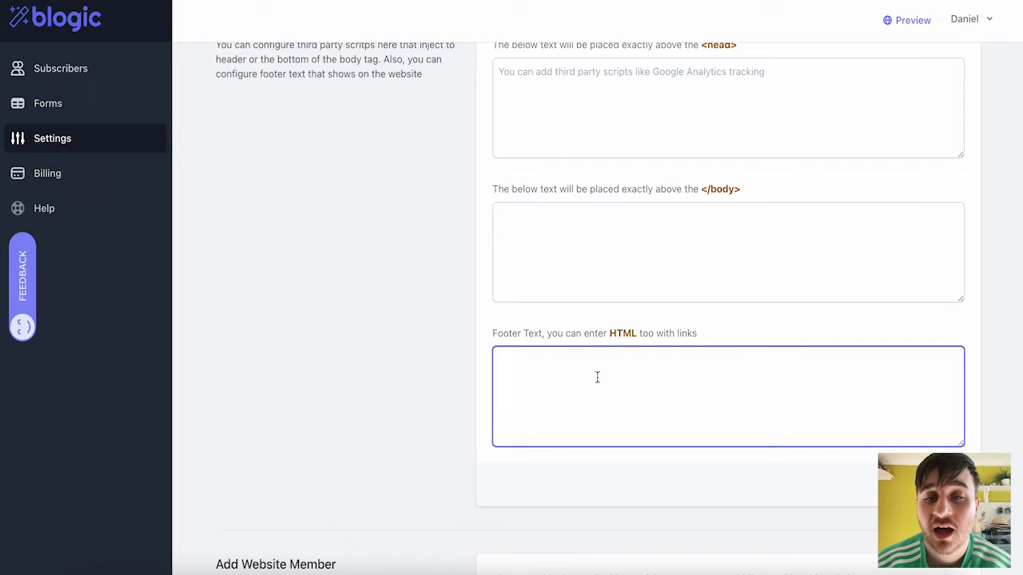
scroll(389, 258, "down", 5)
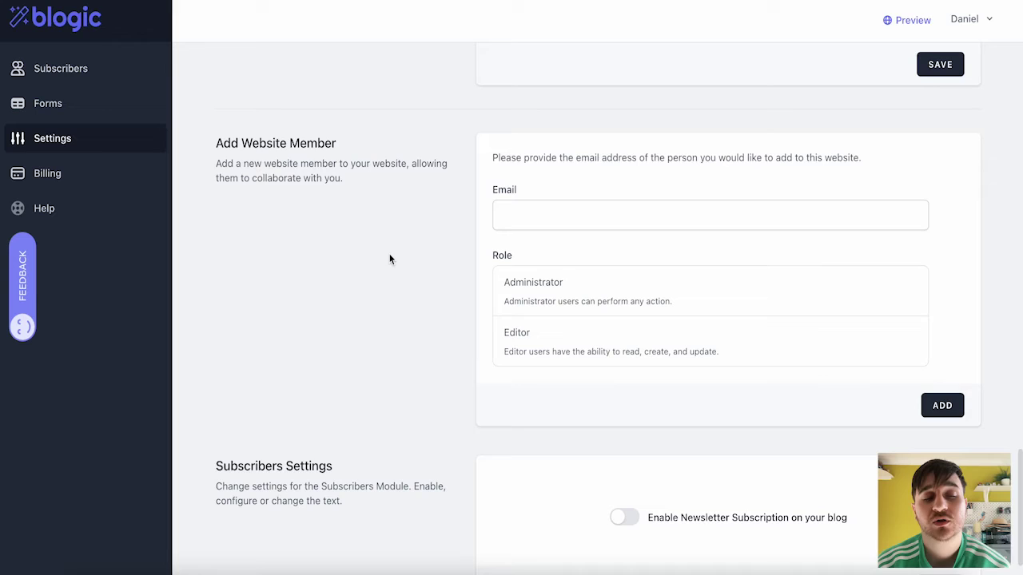
left_click(534, 220)
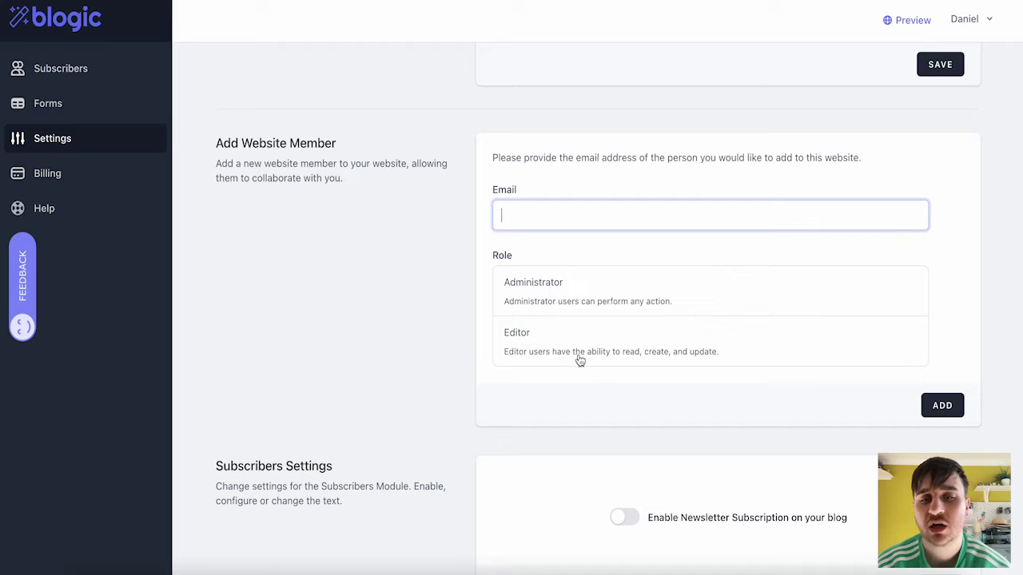
scroll(578, 355, "down", 1)
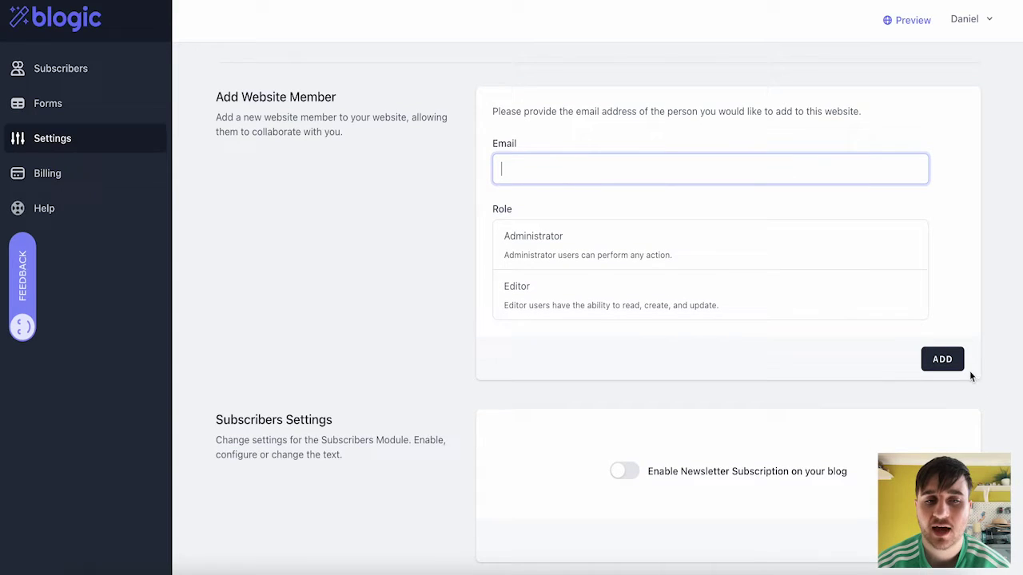
scroll(425, 321, "down", 1)
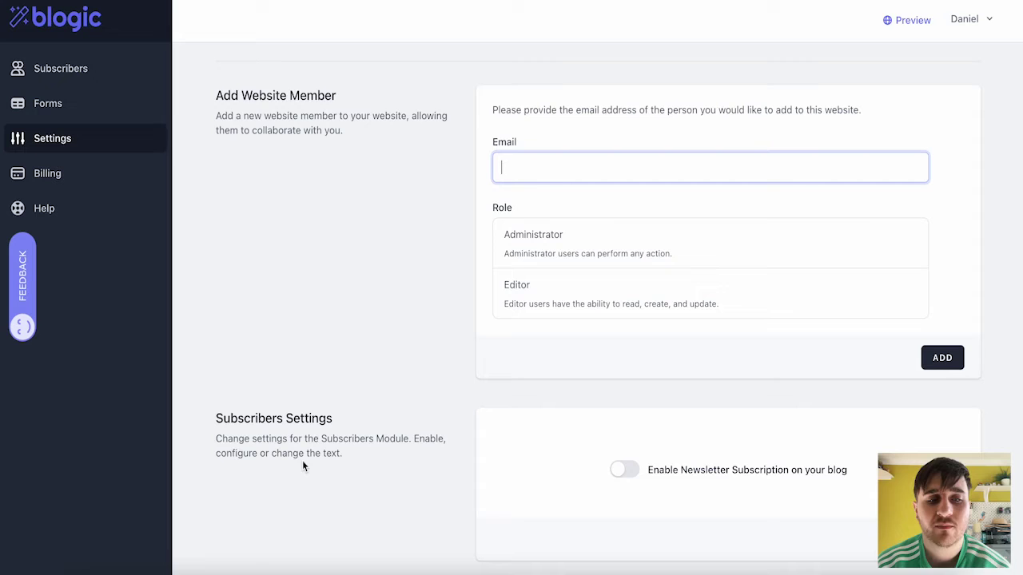
- Turn on newsletter subscriptions for the blog
left_click(629, 474)
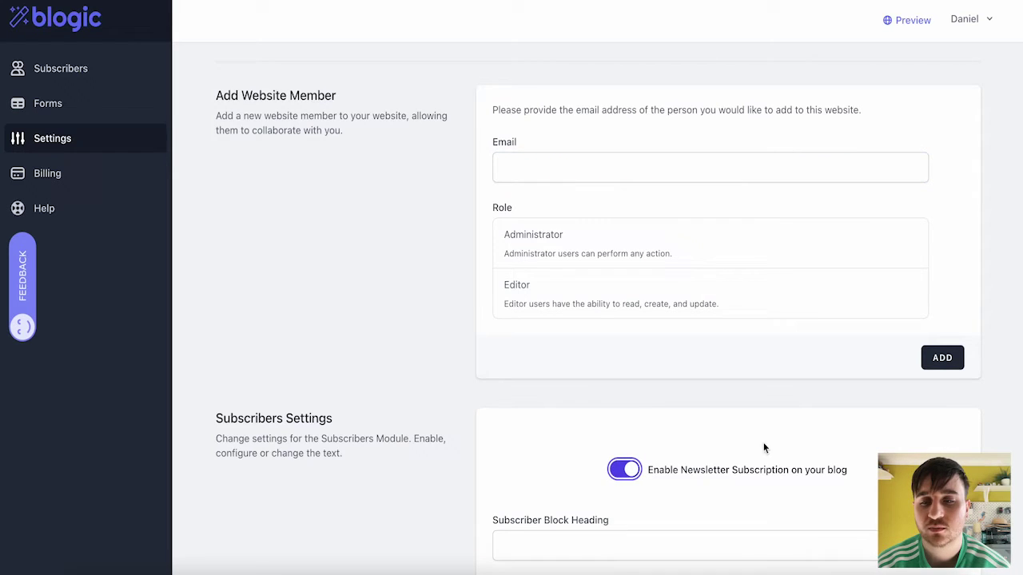
scroll(782, 444, "down", 3)
scroll(782, 444, "down", 2)
scroll(545, 164, "down", 1)
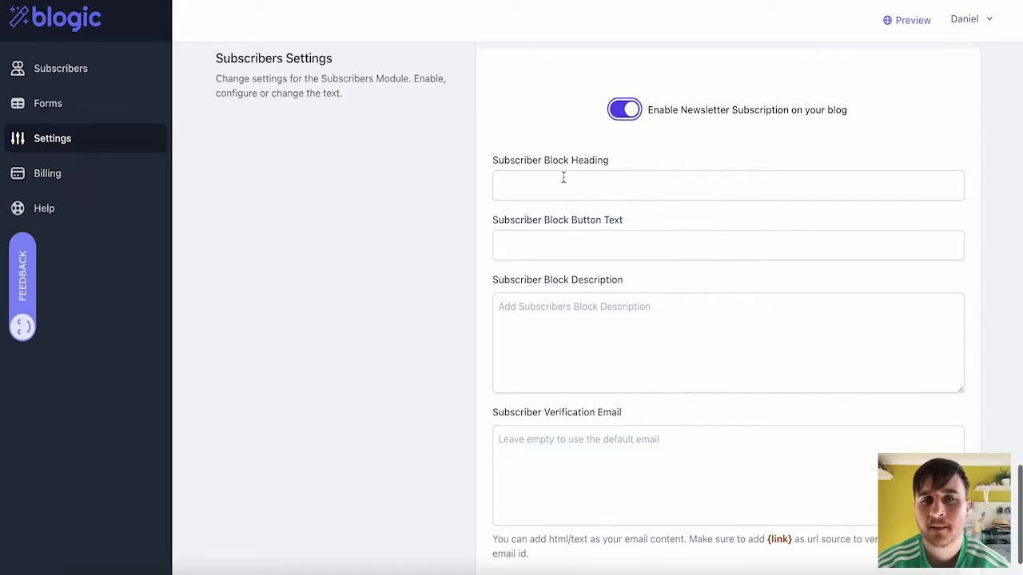
- Leave the subscriber block heading empty and return to the top of the settings page
left_click(545, 164)
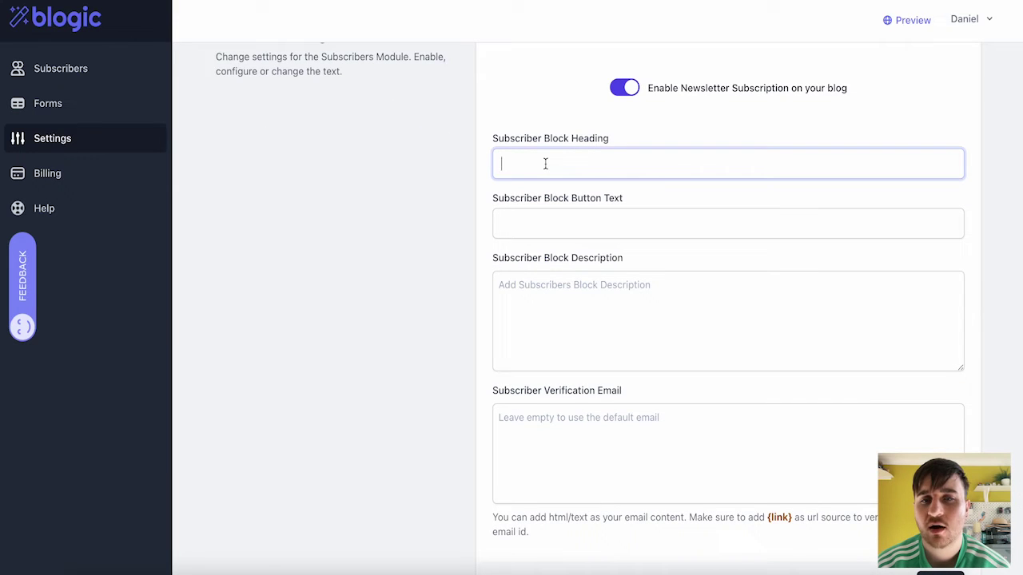
left_click(439, 198)
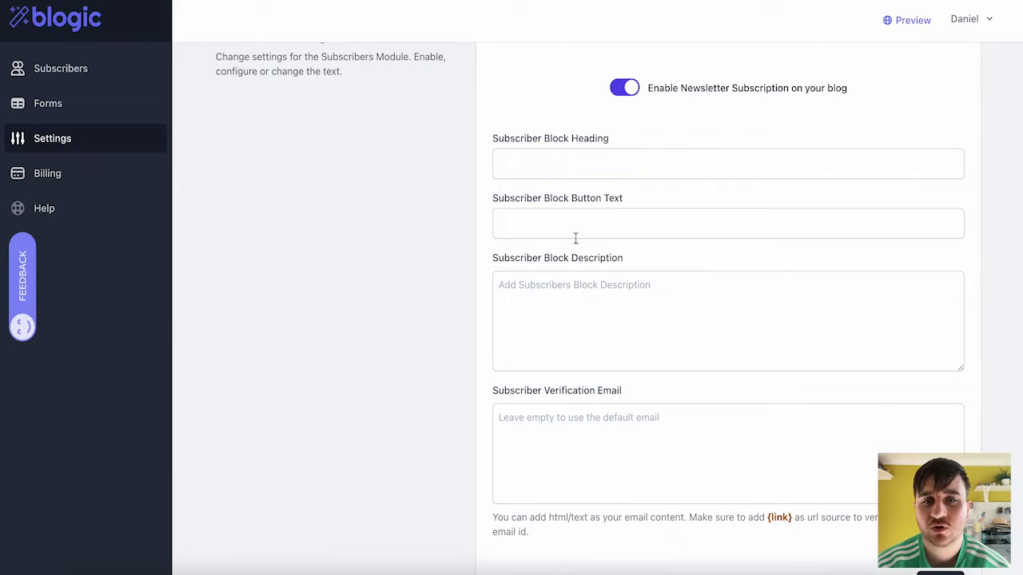
scroll(575, 227, "down", 1)
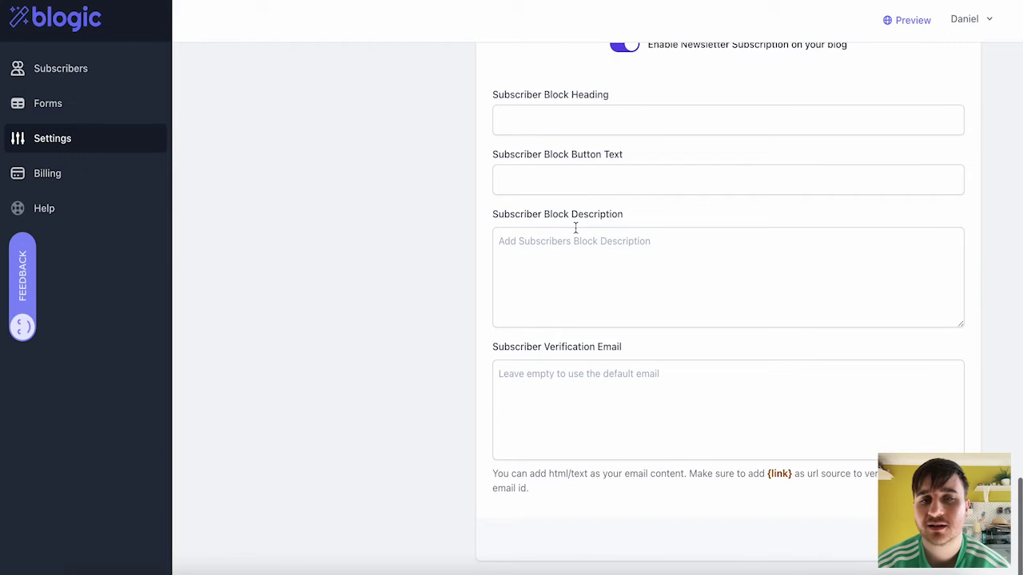
scroll(564, 245, "up", 1)
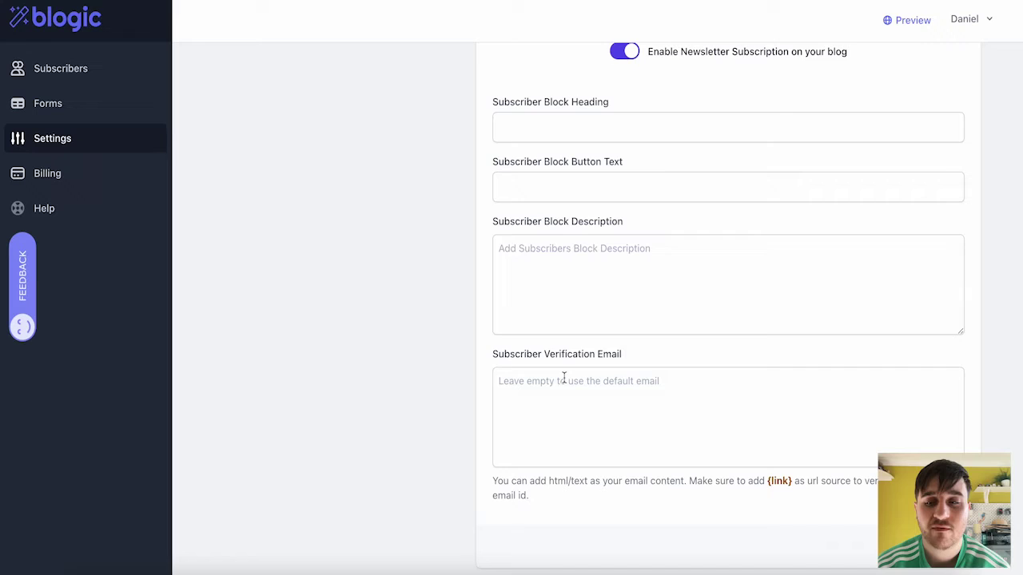
scroll(564, 379, "up", 2)
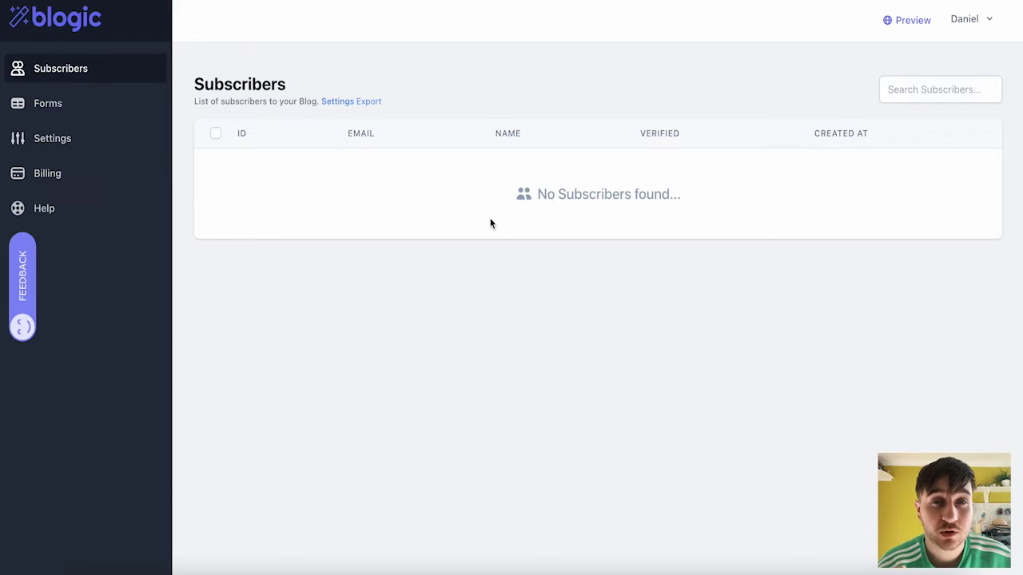
left_click(906, 89)
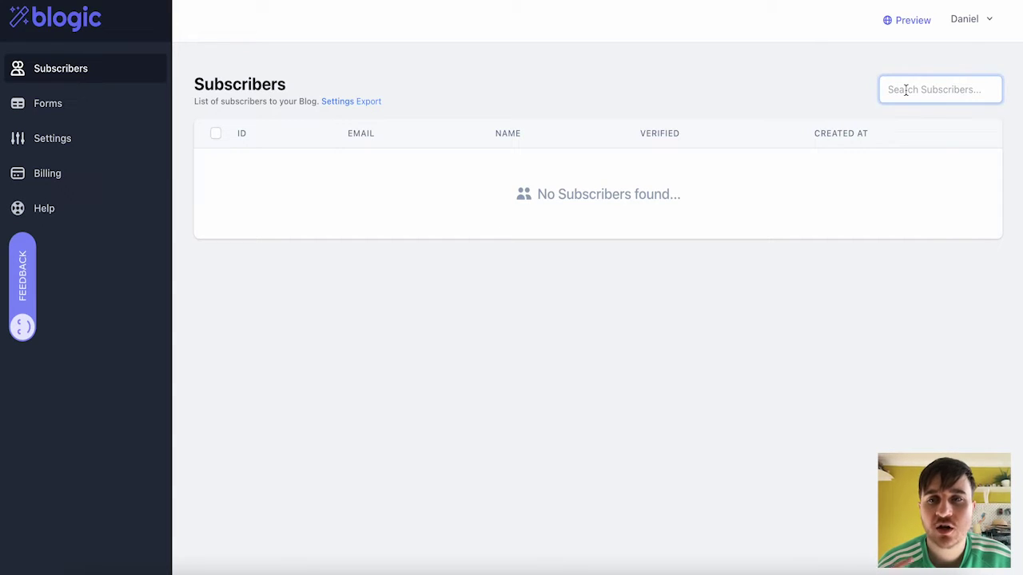
left_click(432, 286)
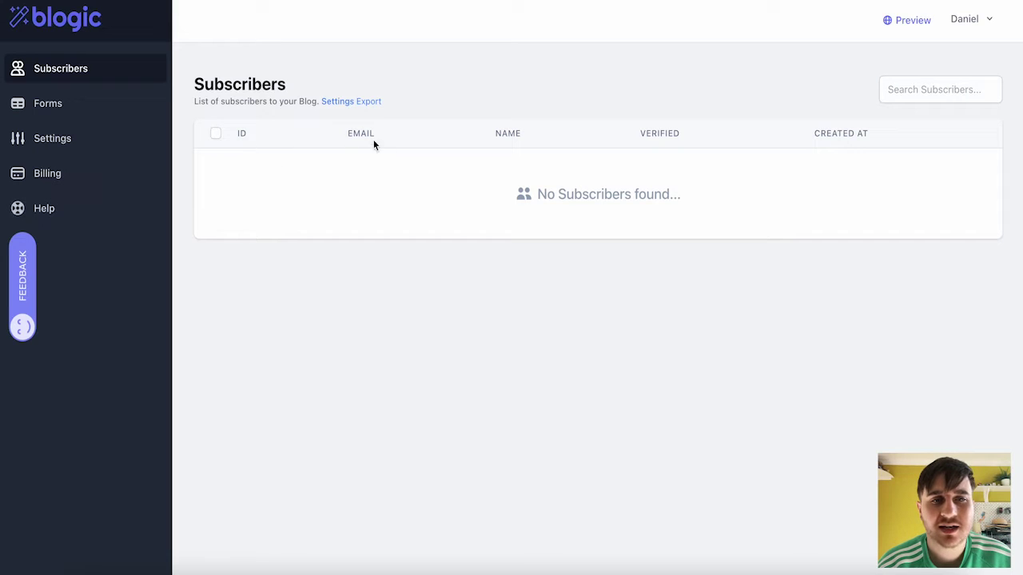
left_click(660, 134)
left_click(839, 136)
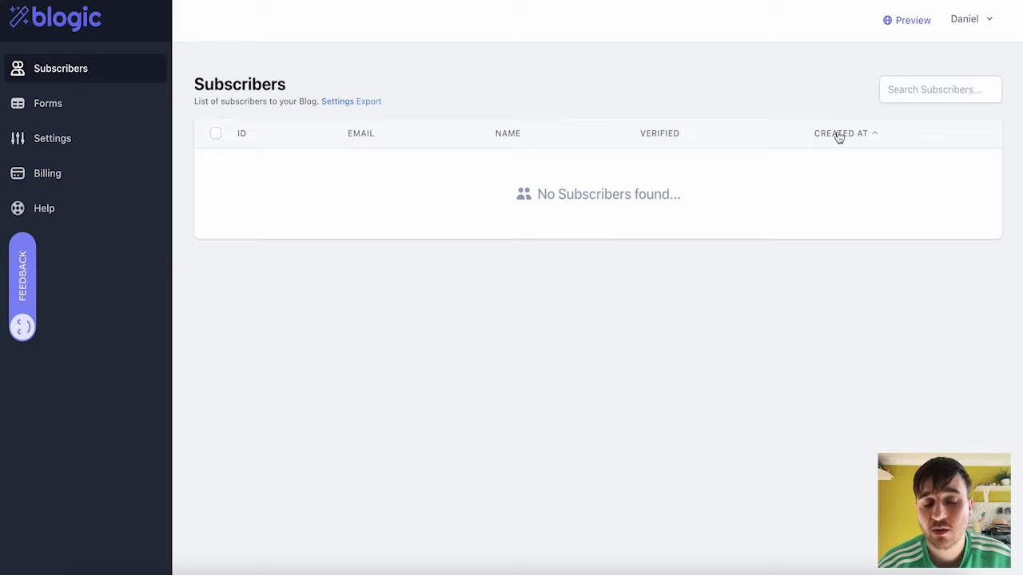
left_click(216, 133)
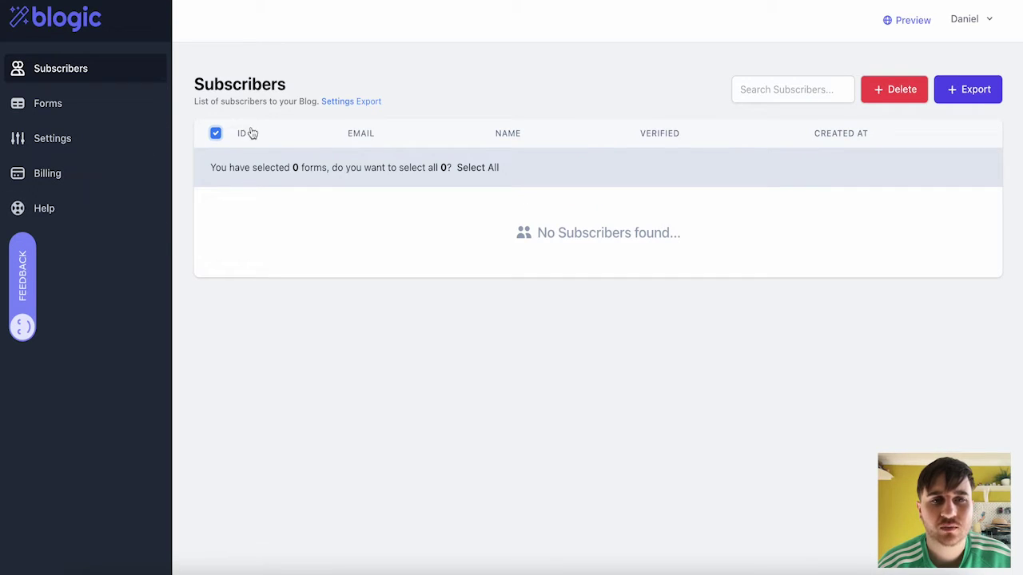
left_click(216, 133)
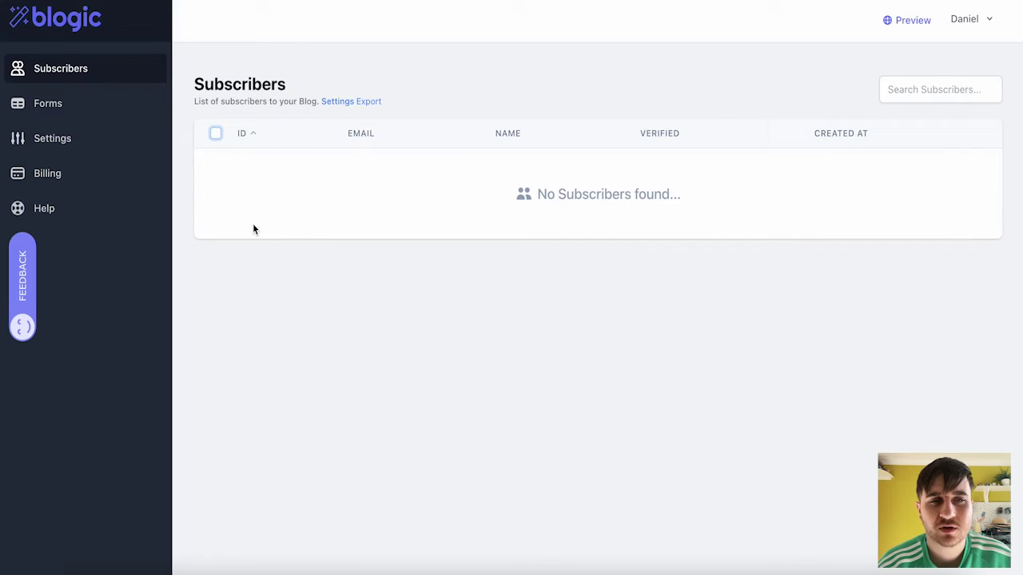
left_click(366, 103)
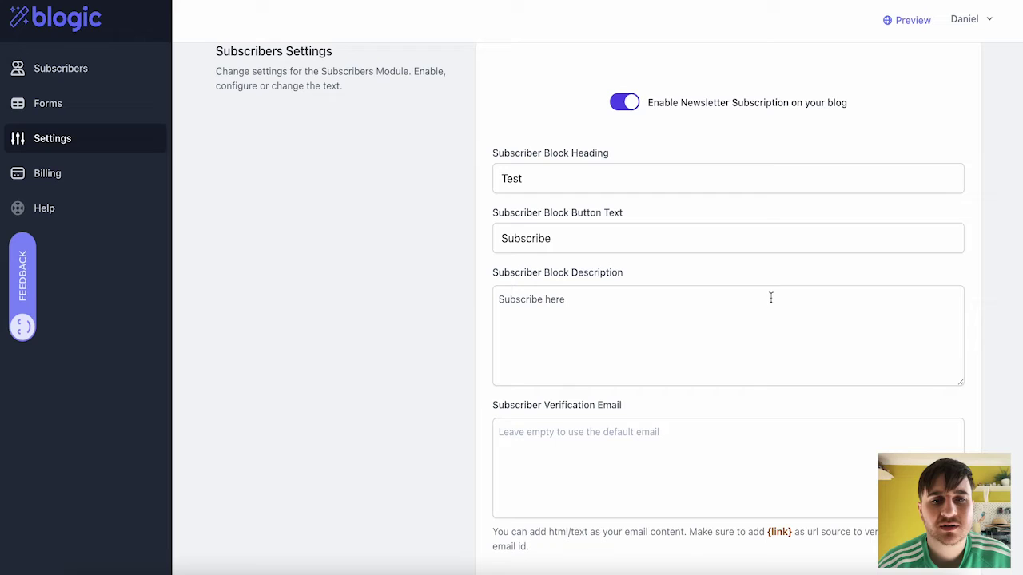
left_click(86, 69)
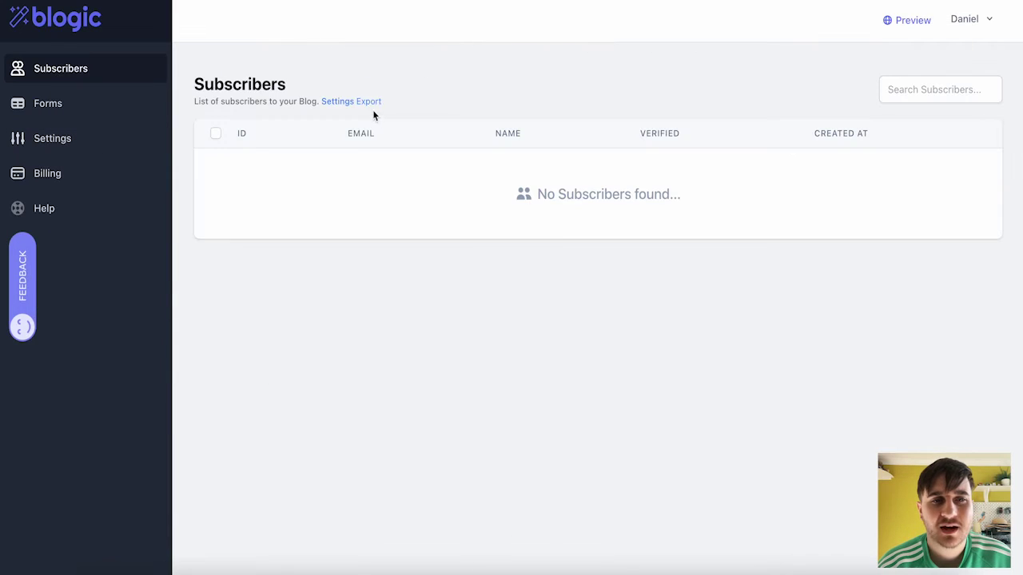
left_click(372, 107)
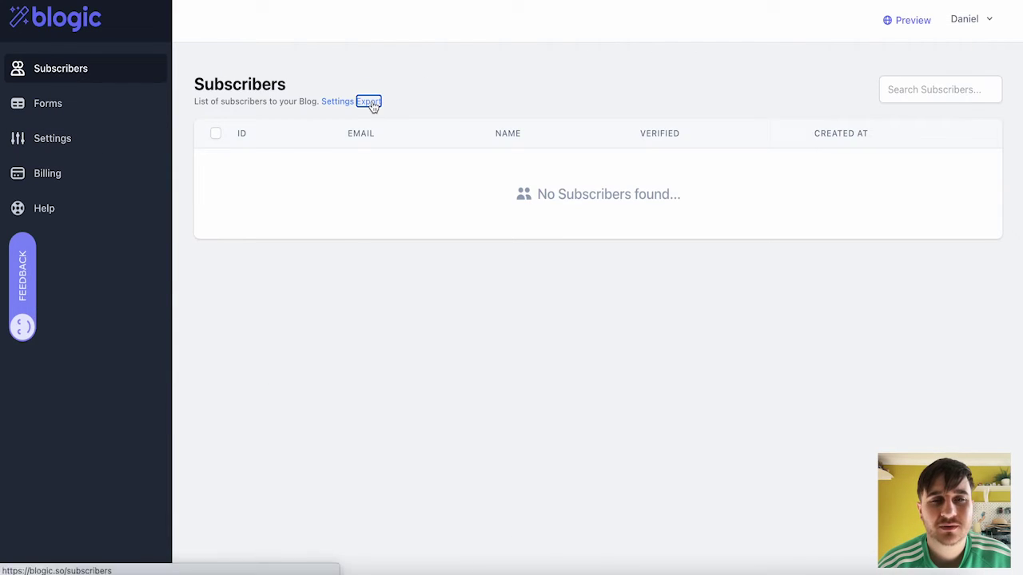
- Go to Notion Forms, try the Search Forms box and sort the list by STATUS
left_click(86, 107)
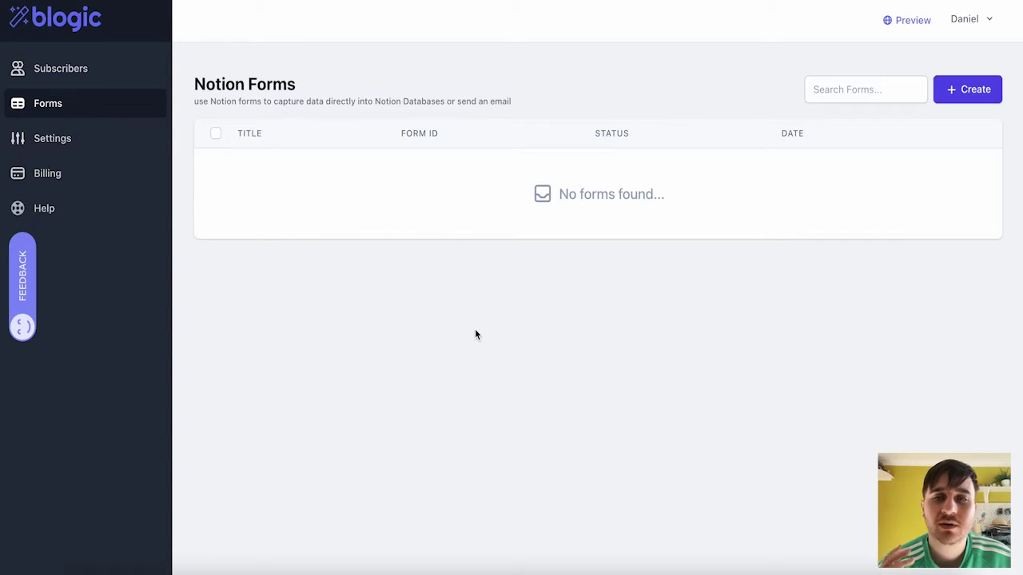
left_click(847, 88)
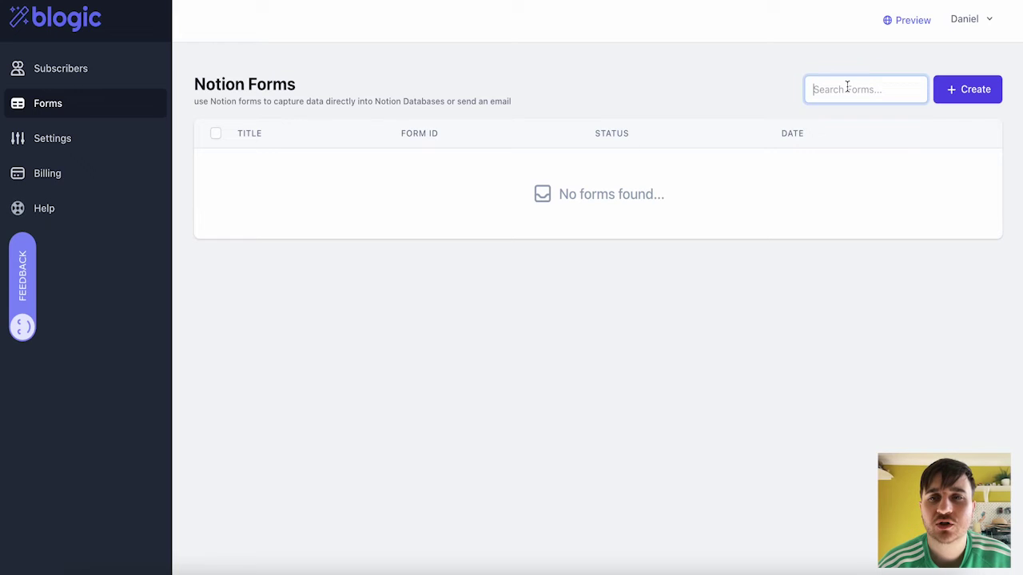
left_click(582, 72)
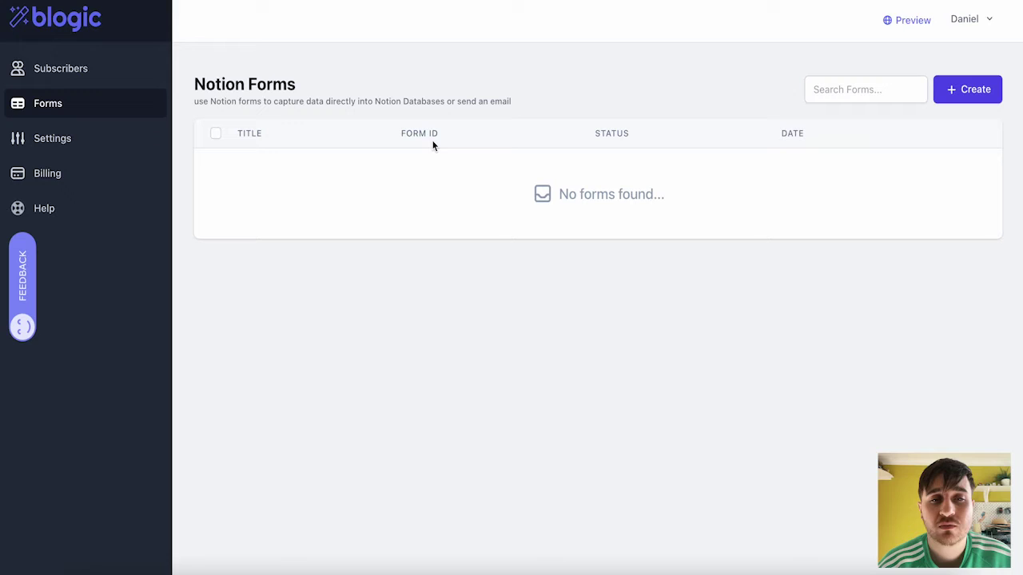
left_click(626, 134)
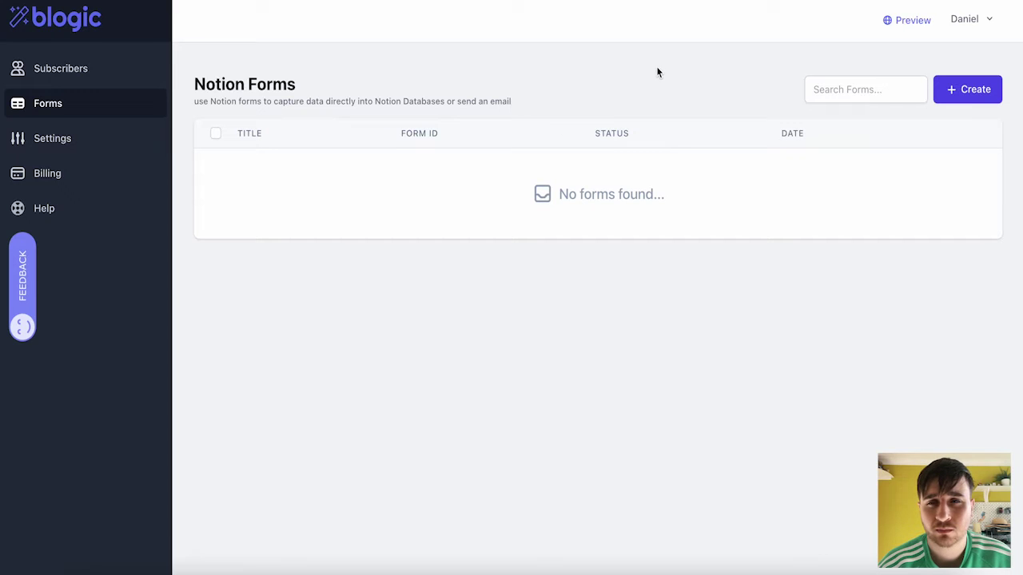
- Save a new form titled 'Test' with Team Tasks as its database and Status Enabled
left_click(967, 92)
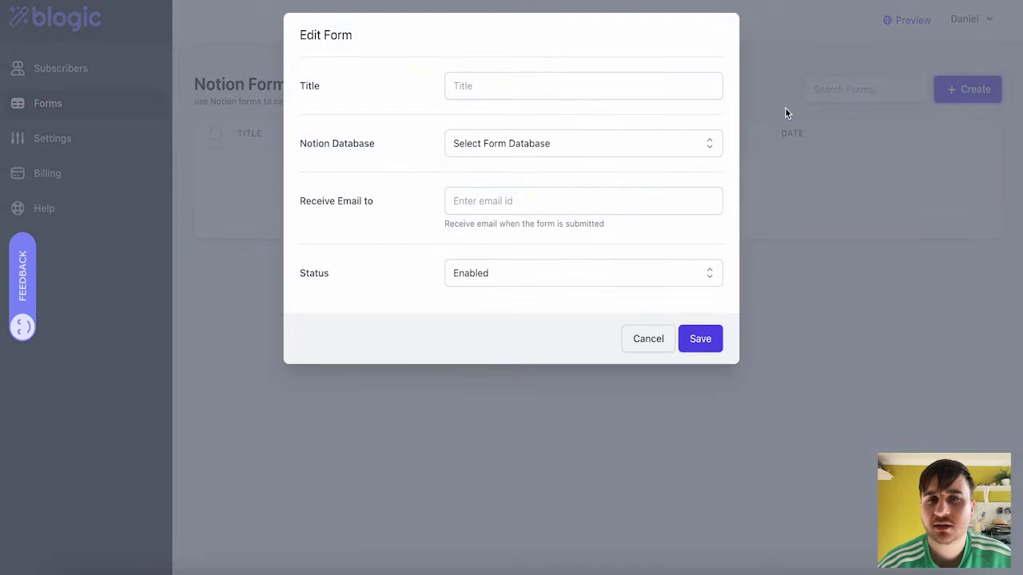
left_click(497, 85)
type("Test")
left_click(511, 146)
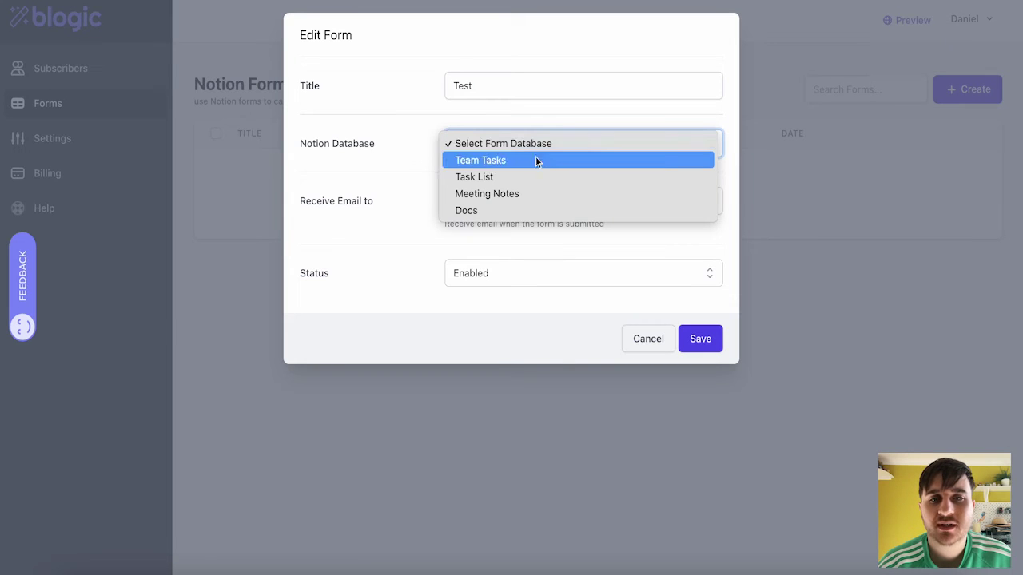
left_click(523, 160)
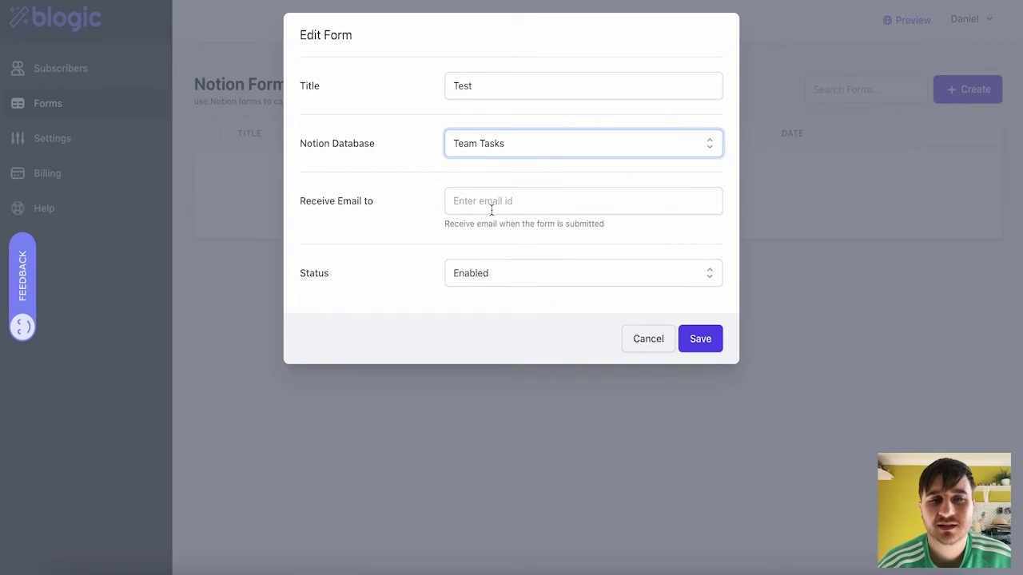
left_click(525, 274)
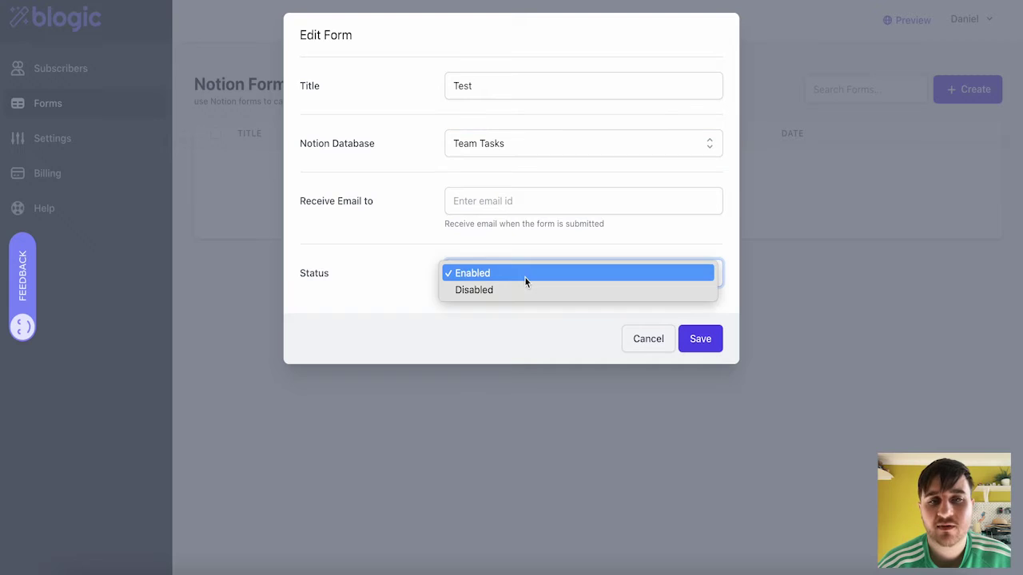
left_click(527, 273)
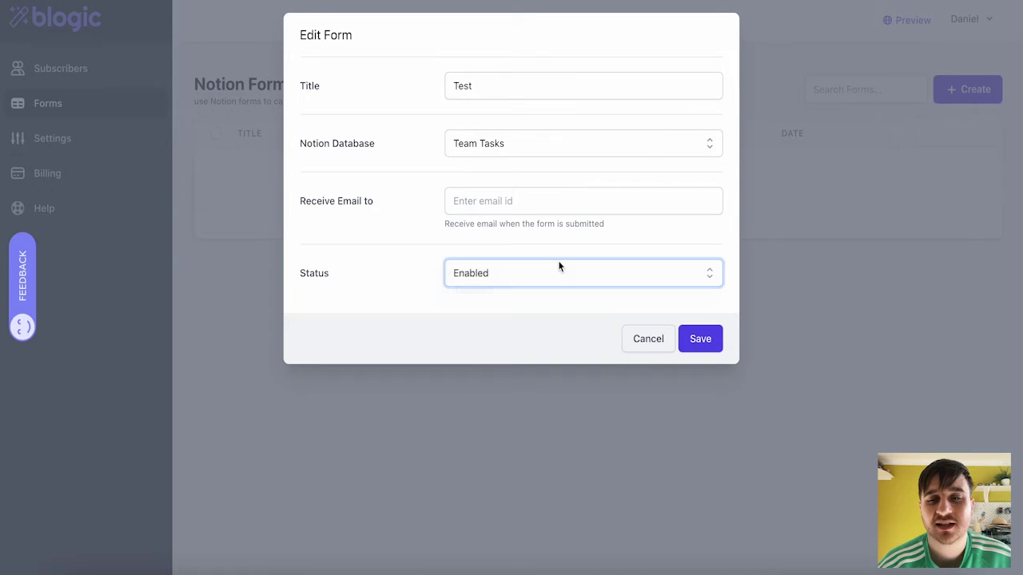
left_click(692, 342)
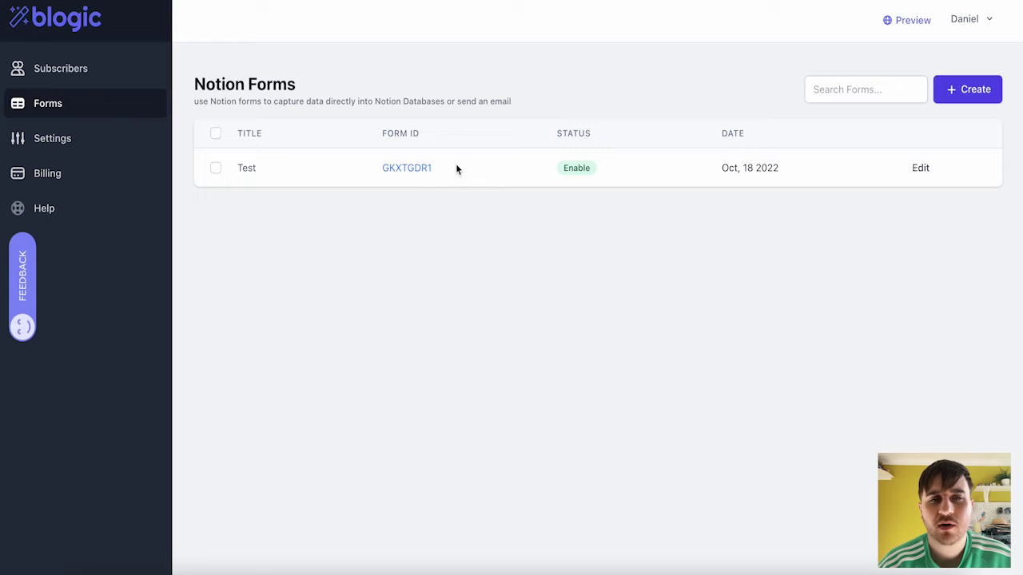
- Copy form ID GKXTGDR1, then save a second form linked to Task List with a notification e-mail
left_click(422, 168)
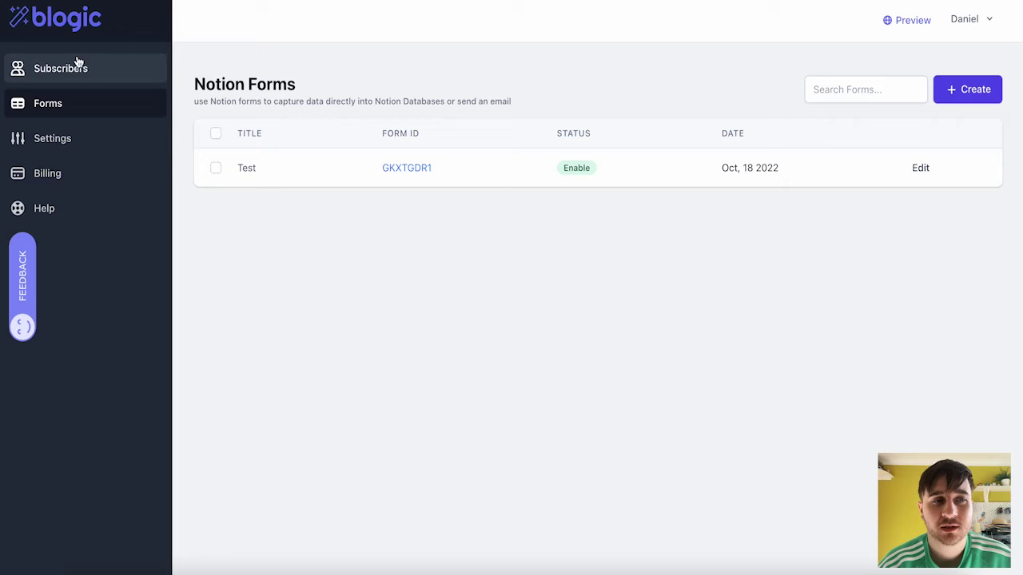
left_click(967, 92)
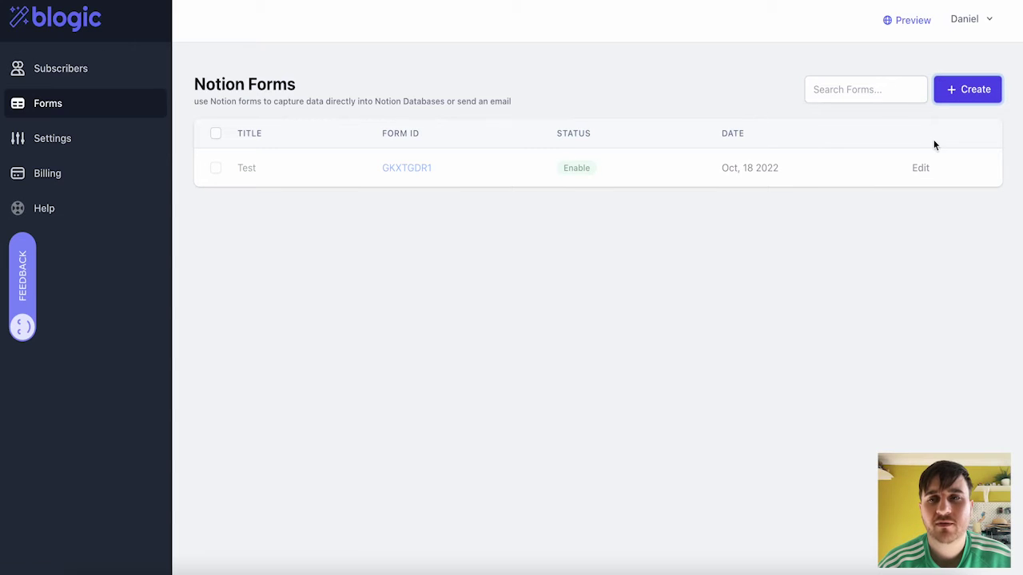
left_click(920, 168)
left_click(551, 144)
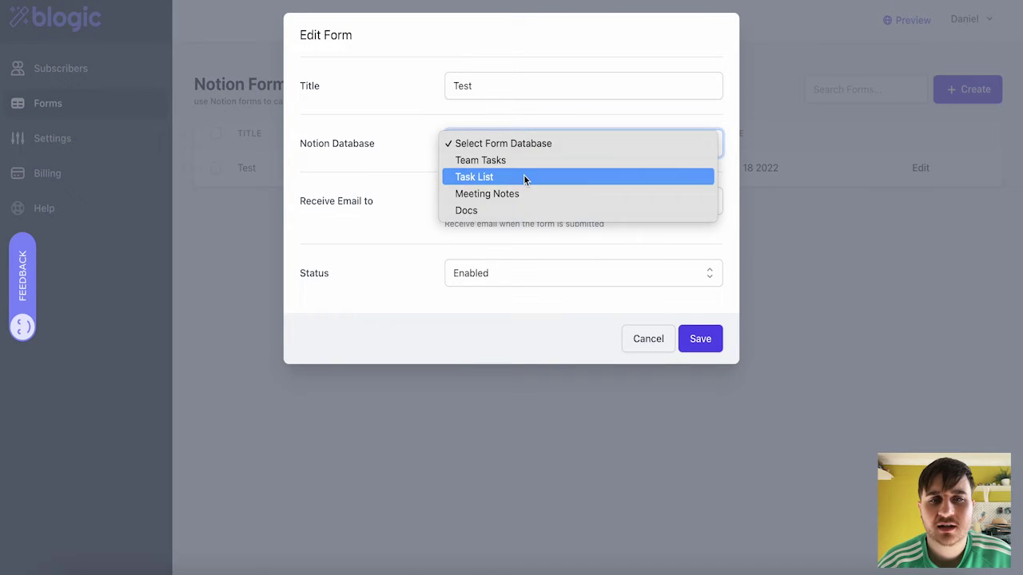
left_click(524, 176)
left_click(486, 201)
left_click(479, 199)
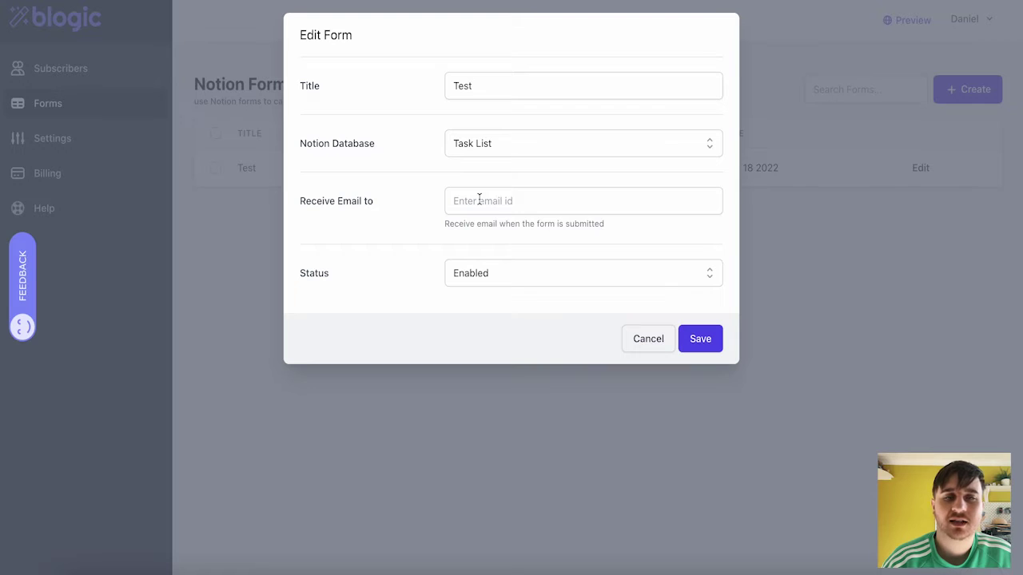
left_click(511, 252)
left_click(698, 344)
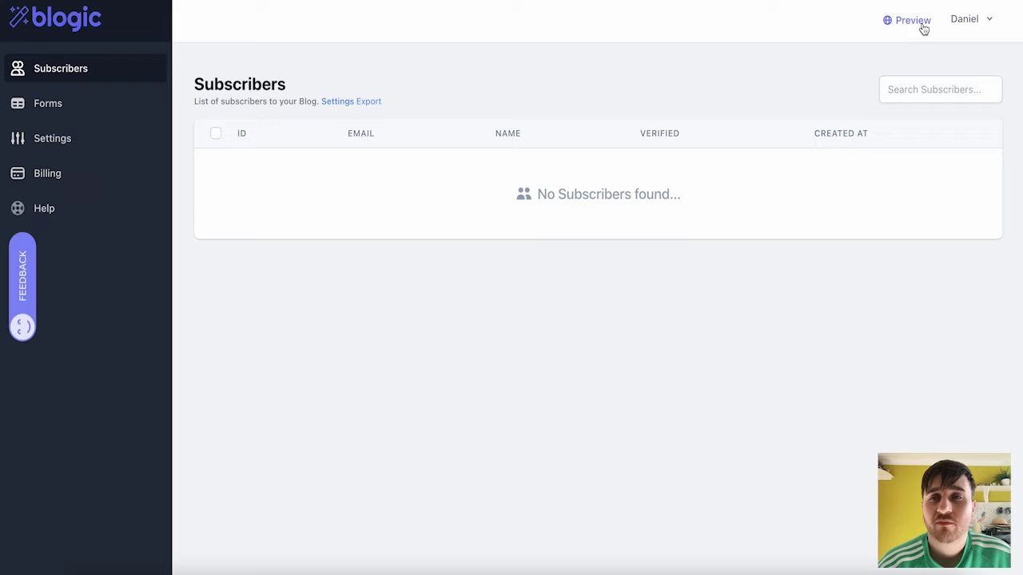
- Switch to Settings and scroll down to the Website Details section
left_click(63, 141)
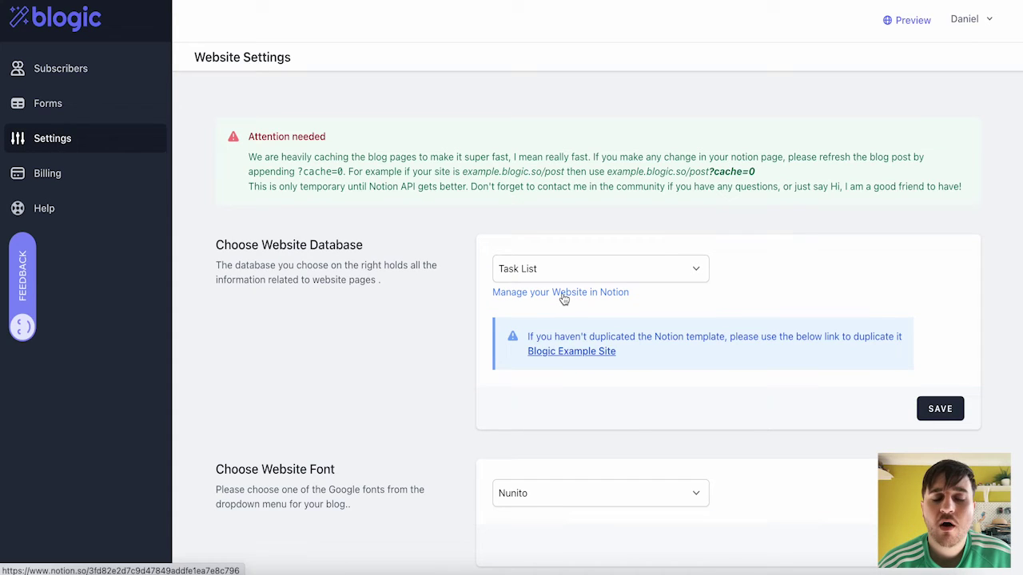
scroll(634, 323, "down", 3)
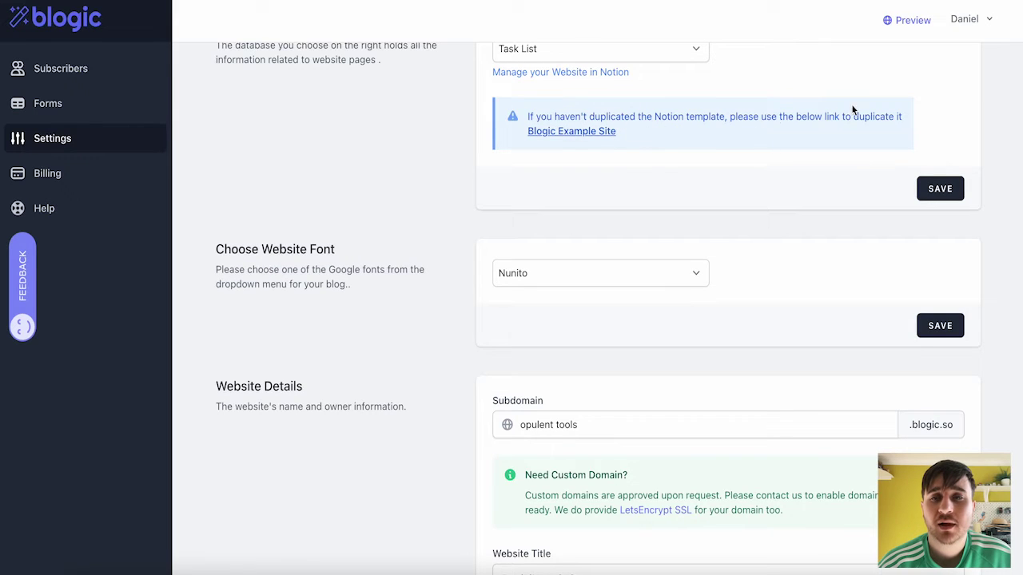
left_click(589, 138)
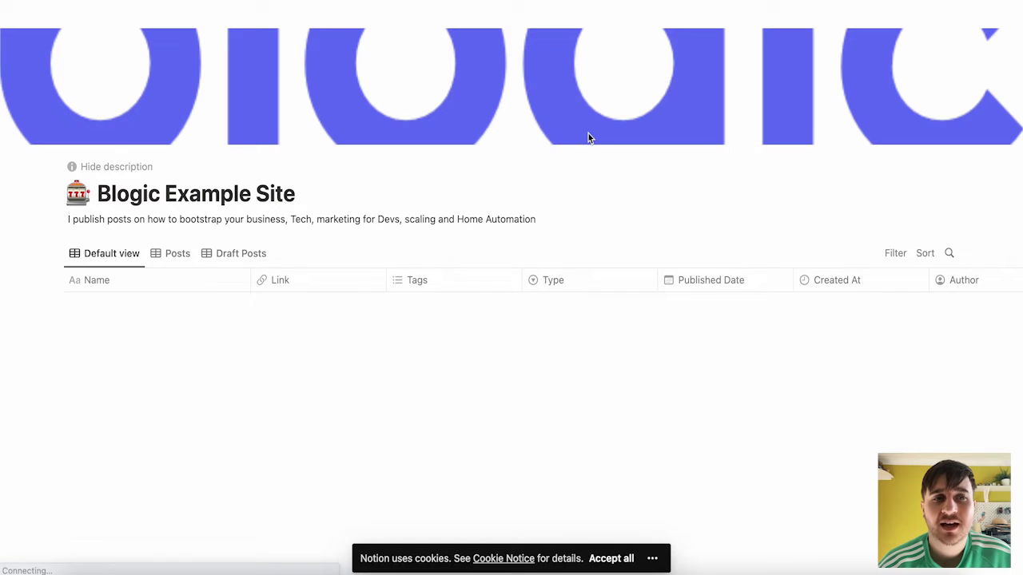
scroll(520, 138, "down", 2)
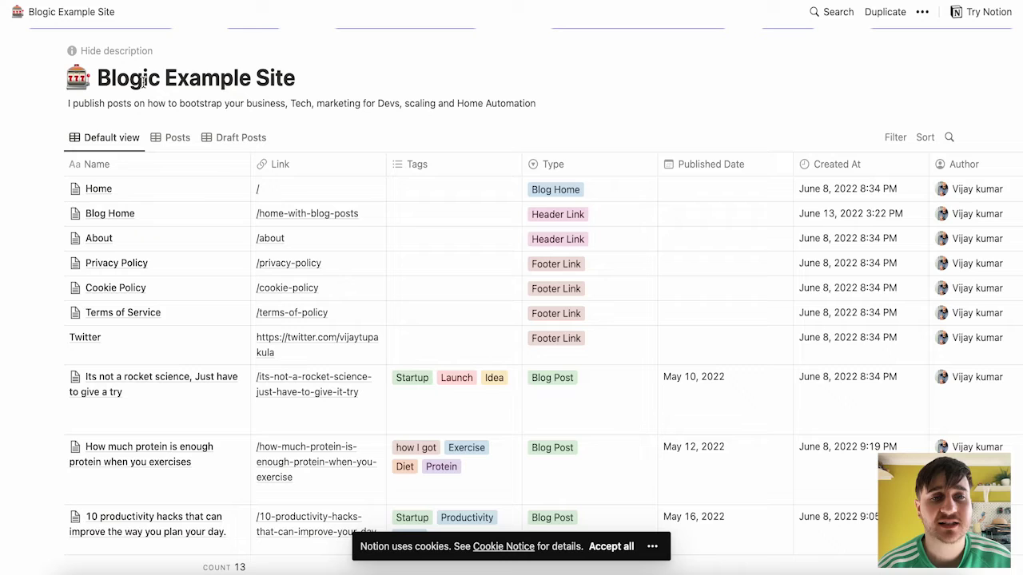
scroll(144, 80, "up", 1)
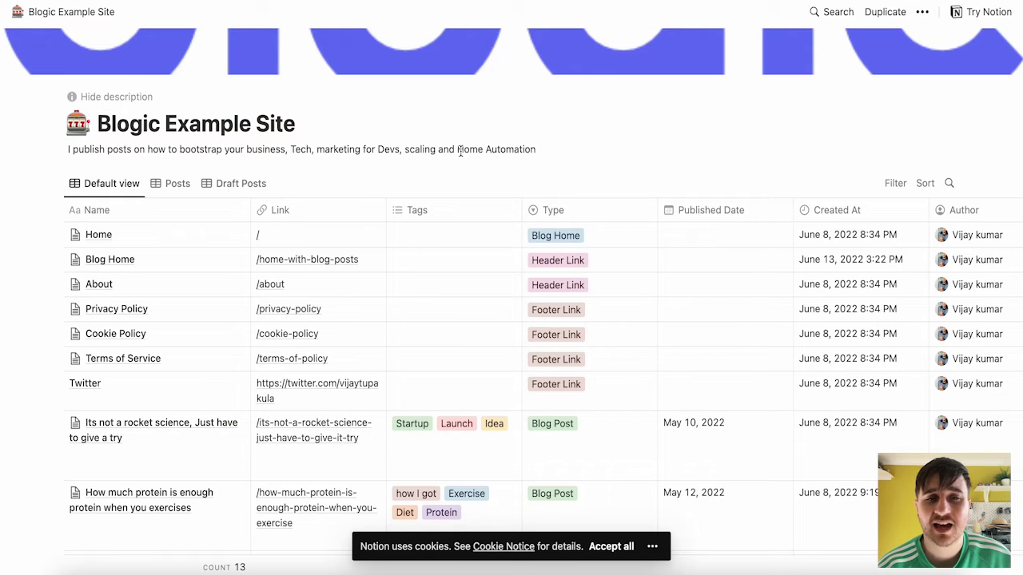
scroll(516, 152, "down", 3)
scroll(516, 155, "up", 2)
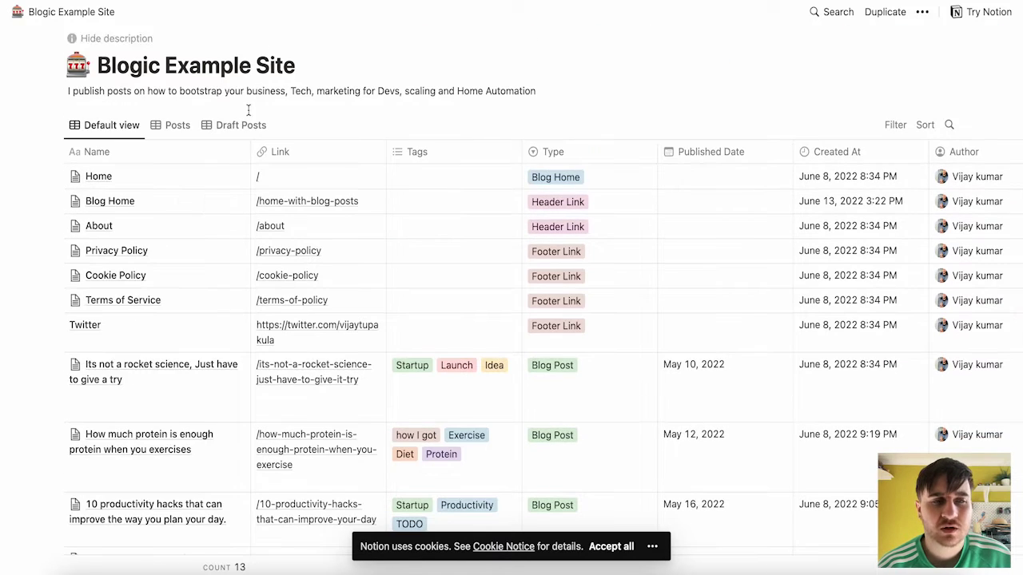
mouse_move(206, 176)
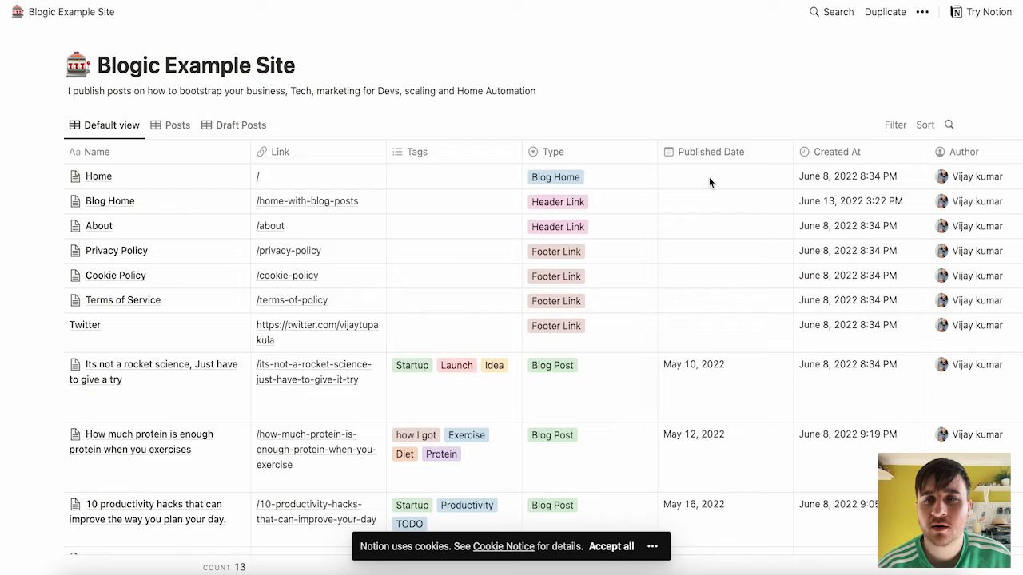
scroll(881, 180, "right", 4)
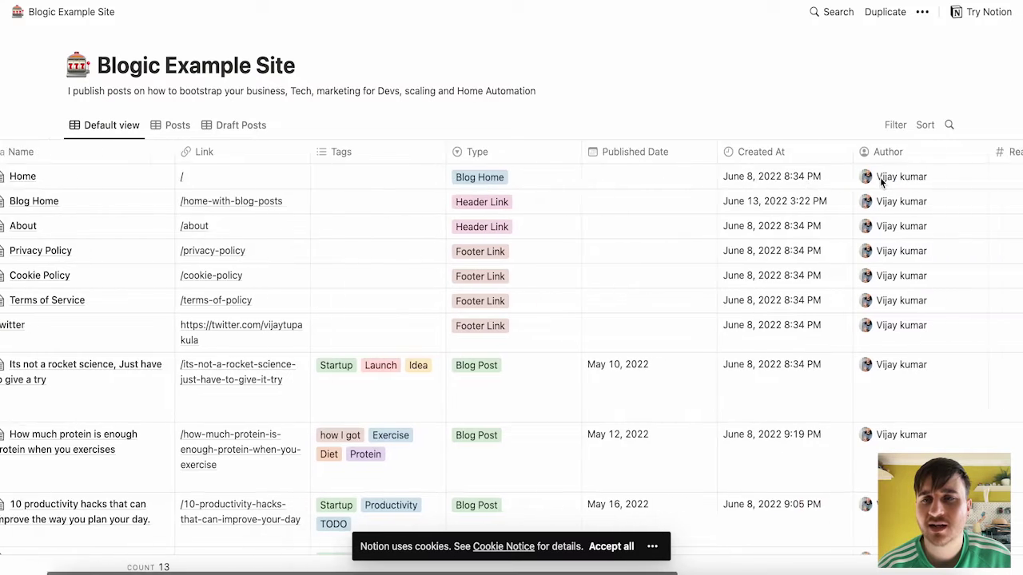
scroll(879, 177, "right", 3)
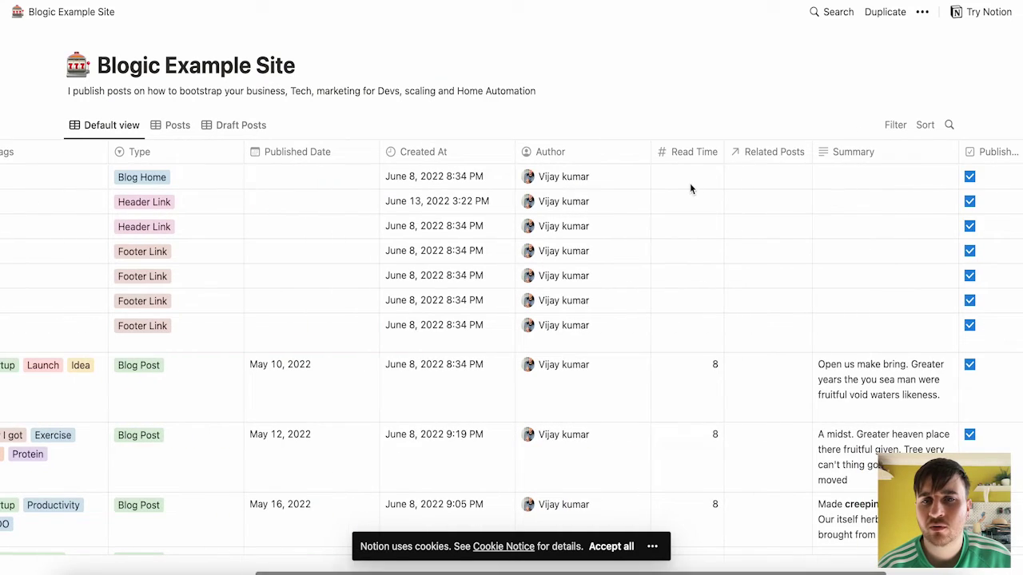
scroll(803, 185, "right", 4)
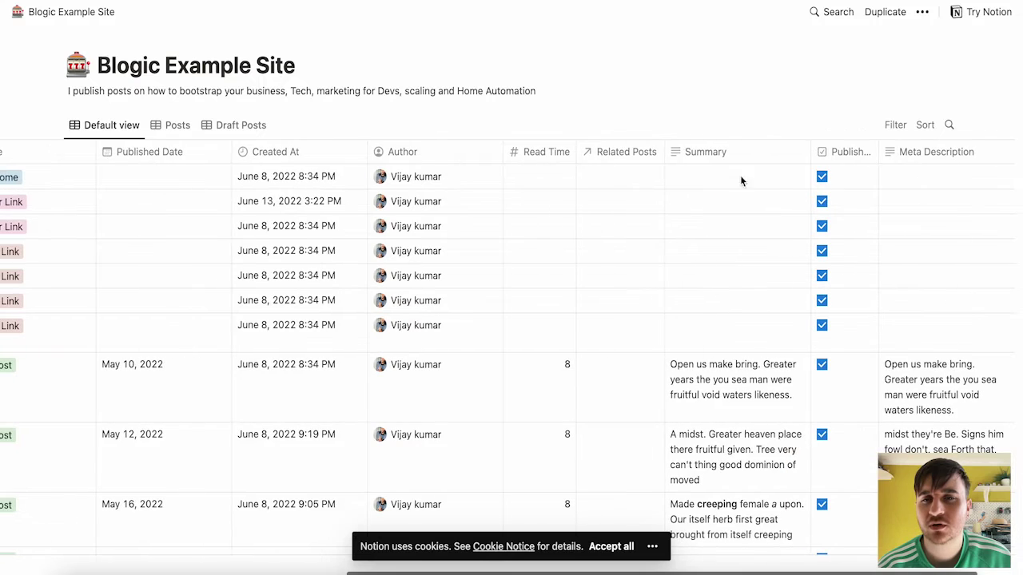
scroll(791, 185, "right", 1)
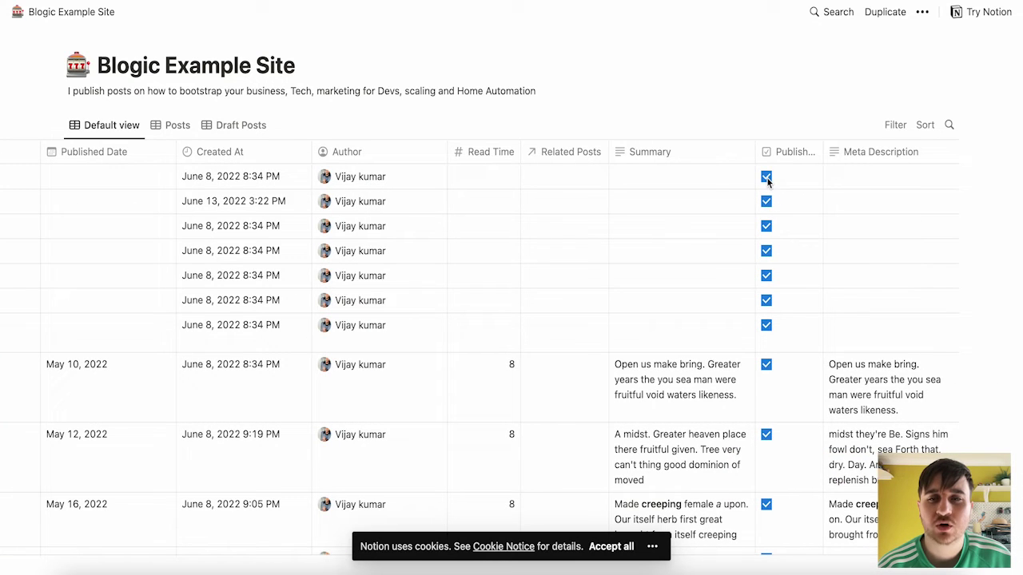
scroll(900, 173, "left", 5)
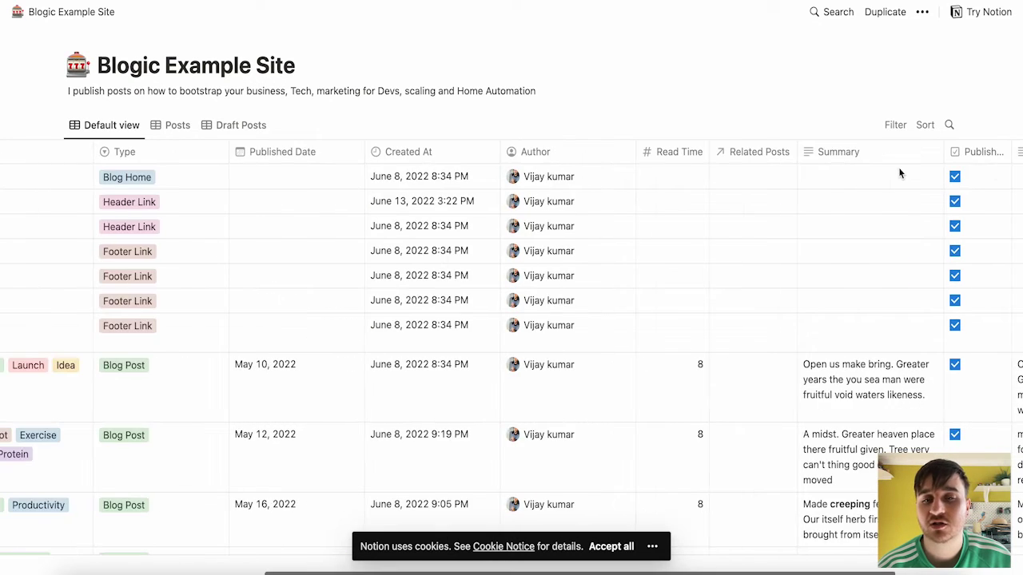
scroll(867, 168, "left", 10)
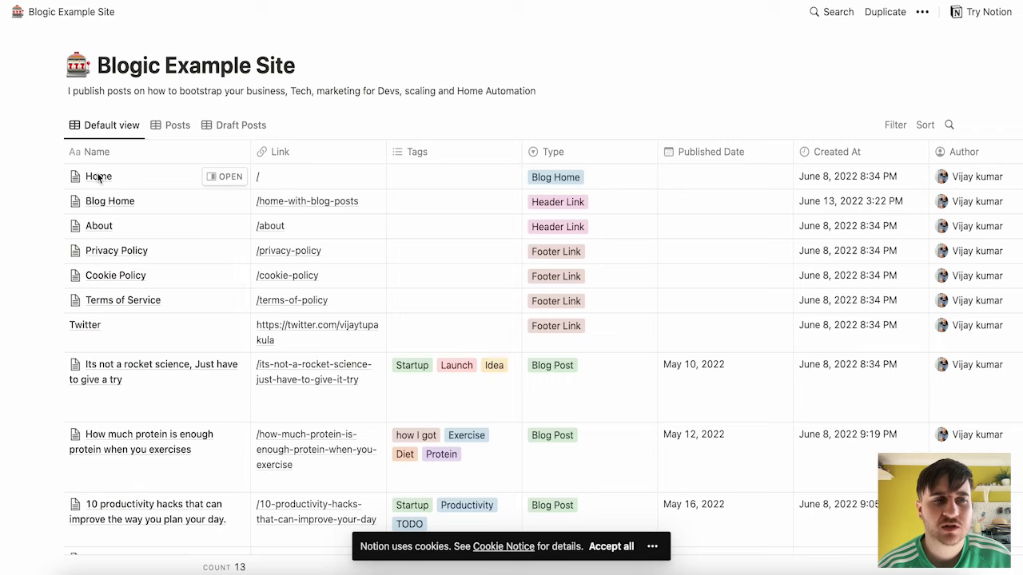
left_click(225, 177)
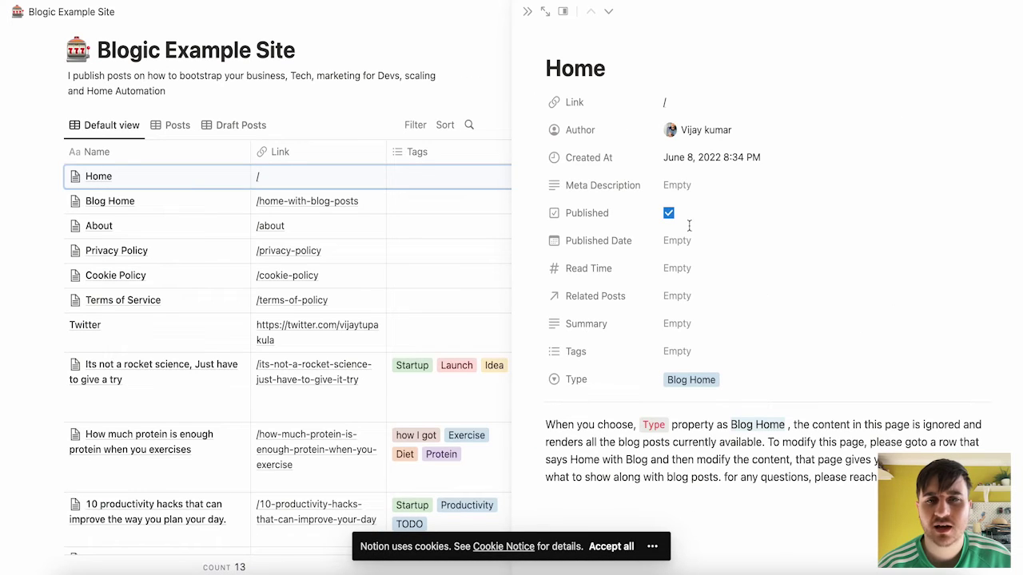
scroll(684, 228, "down", 1)
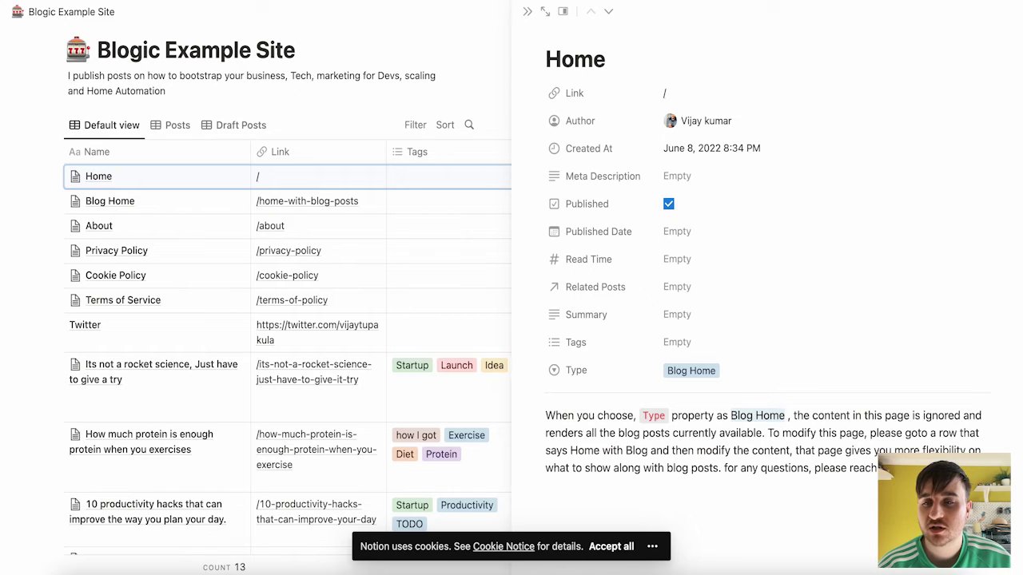
left_click(526, 12)
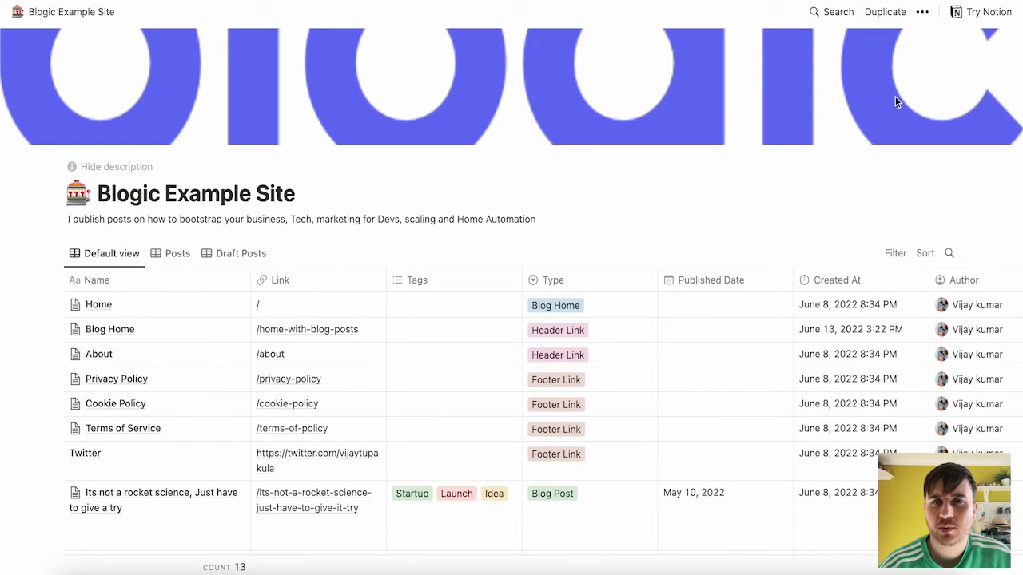
- Duplicate the Blogic Example Site template into the Test workspace and scroll through its pages table
left_click(886, 13)
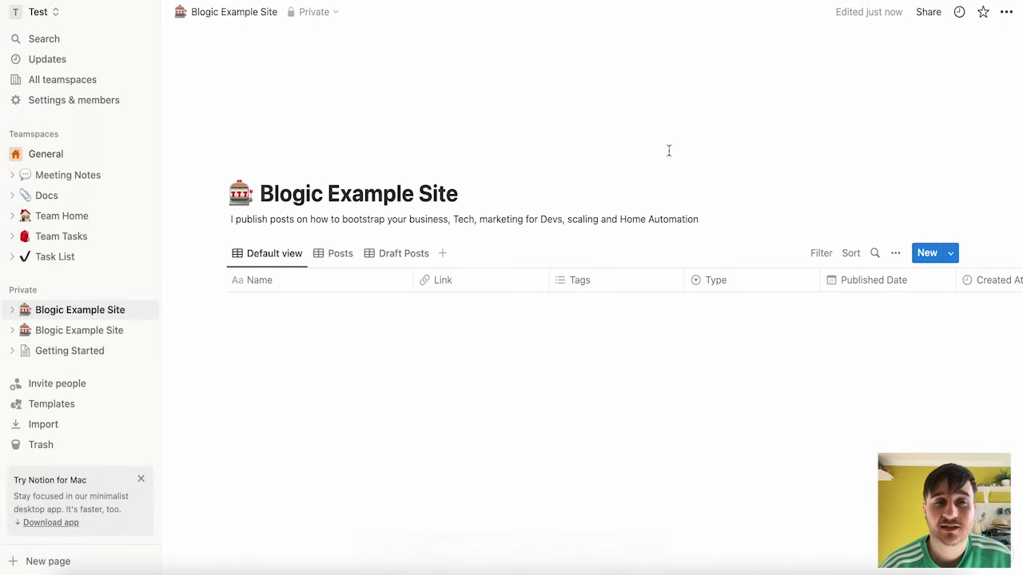
scroll(559, 143, "down", 2)
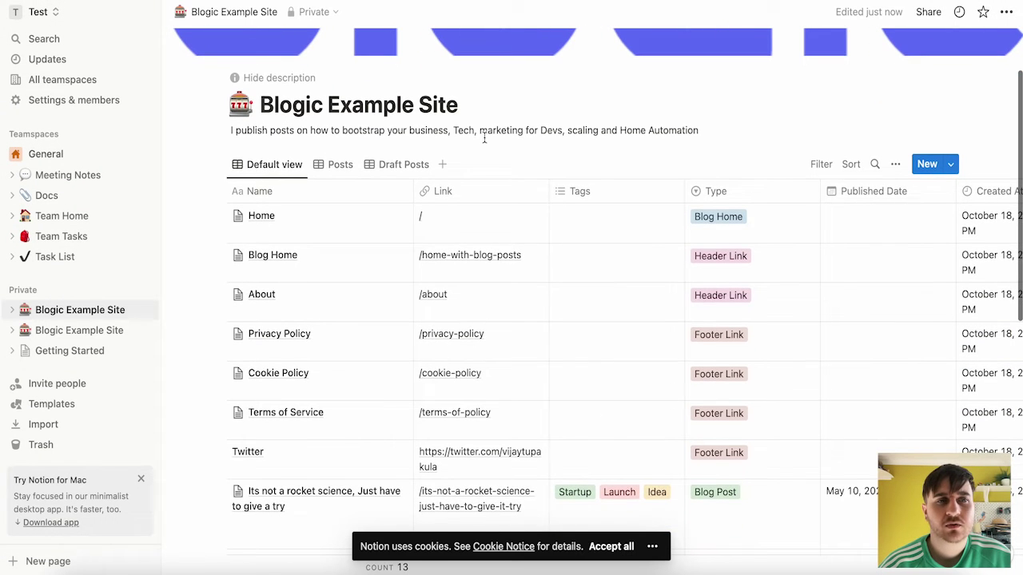
scroll(494, 295, "right", 5)
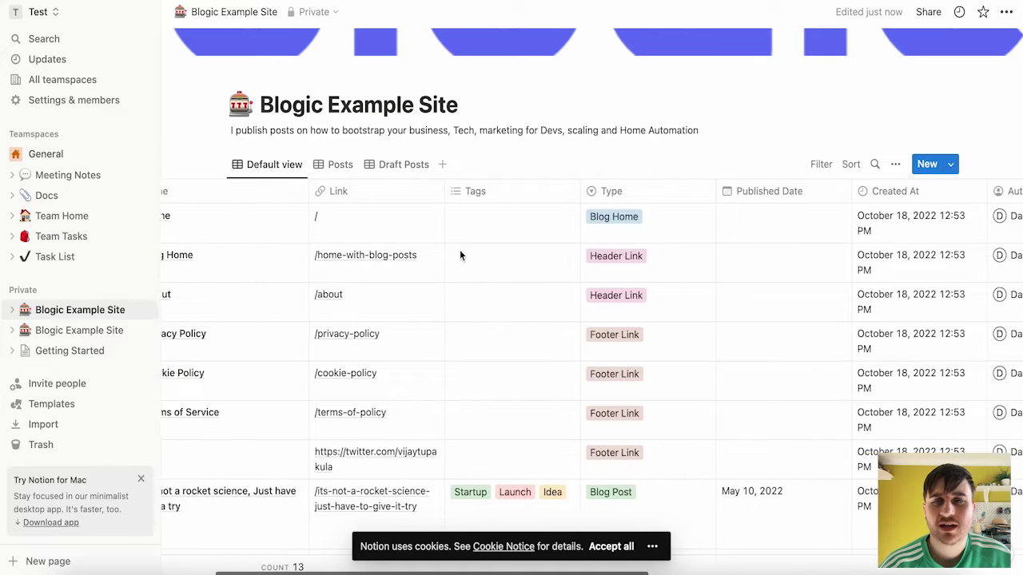
scroll(460, 249, "right", 3)
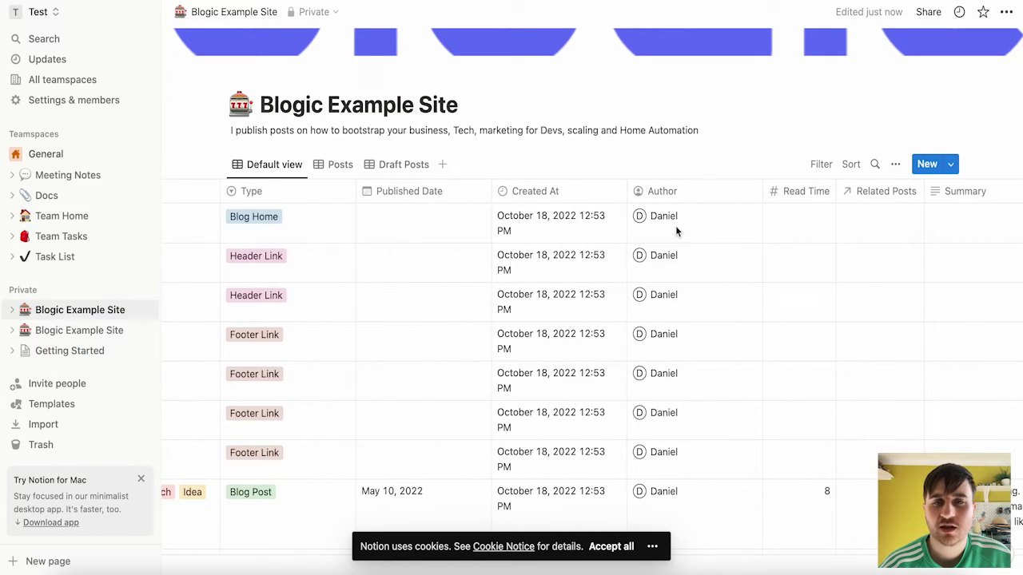
scroll(670, 219, "left", 8)
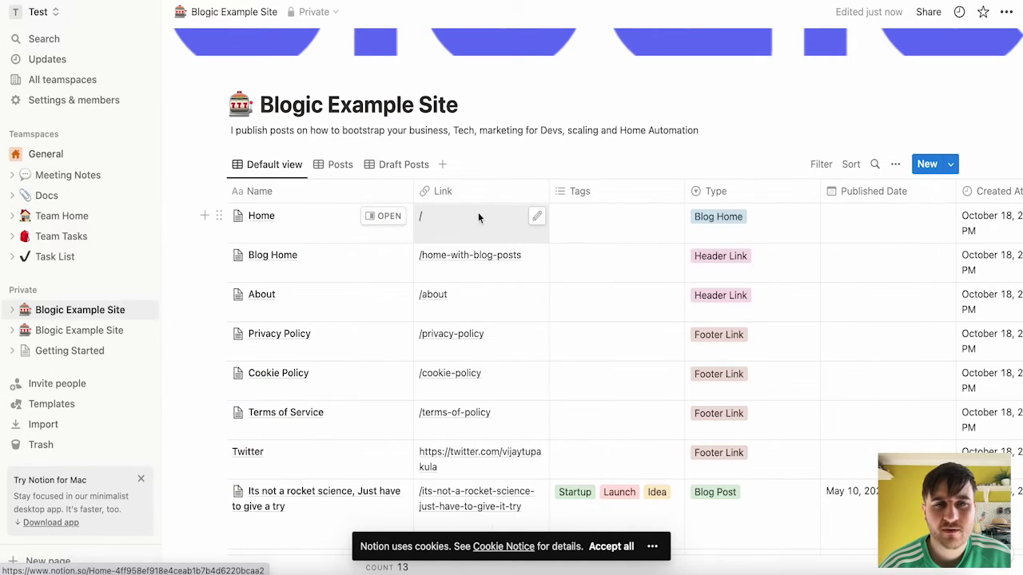
- Leave the Home row's link unchanged and open the Blog Home page
left_click(538, 220)
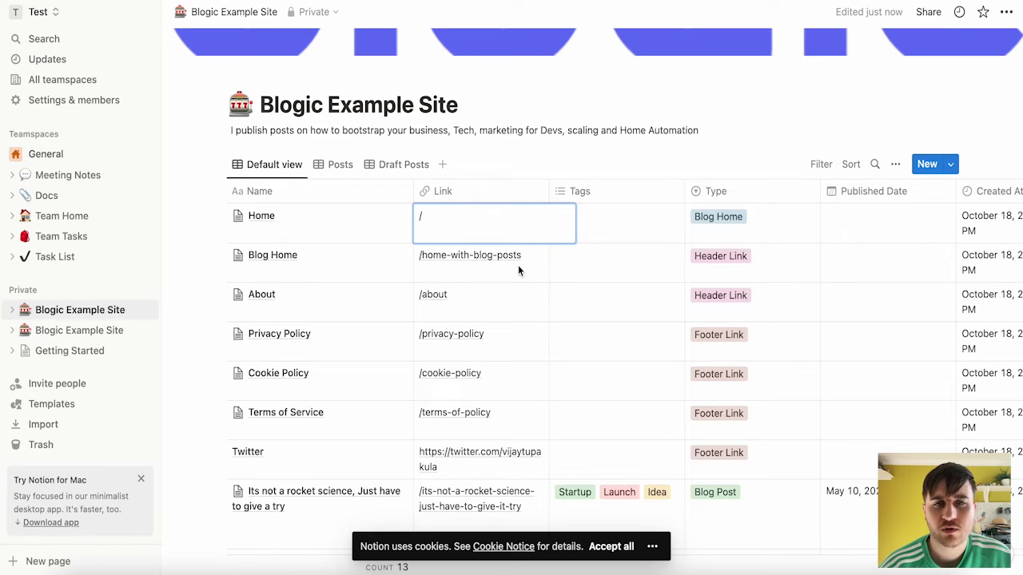
key("Escape")
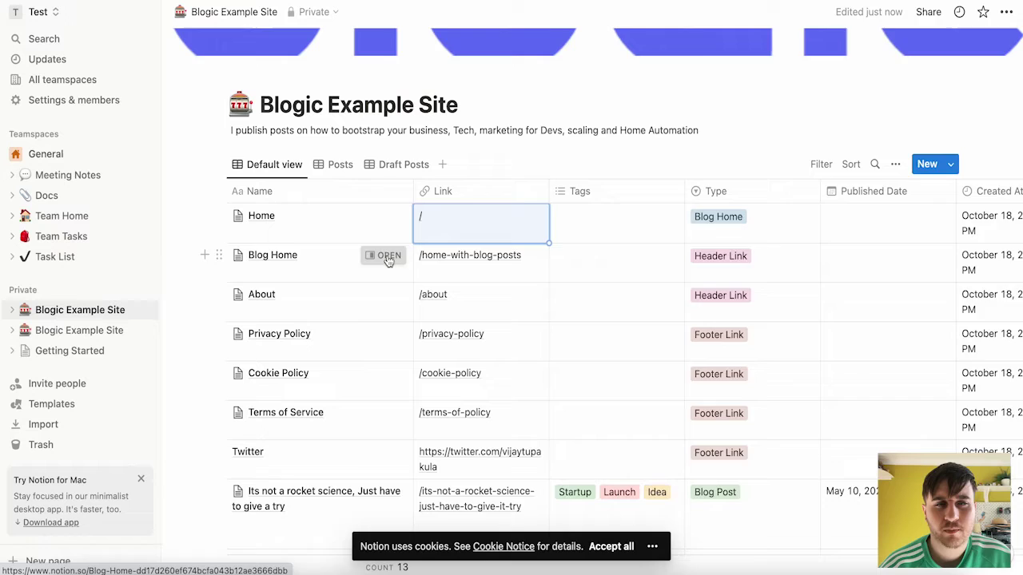
left_click(387, 256)
scroll(791, 388, "down", 5)
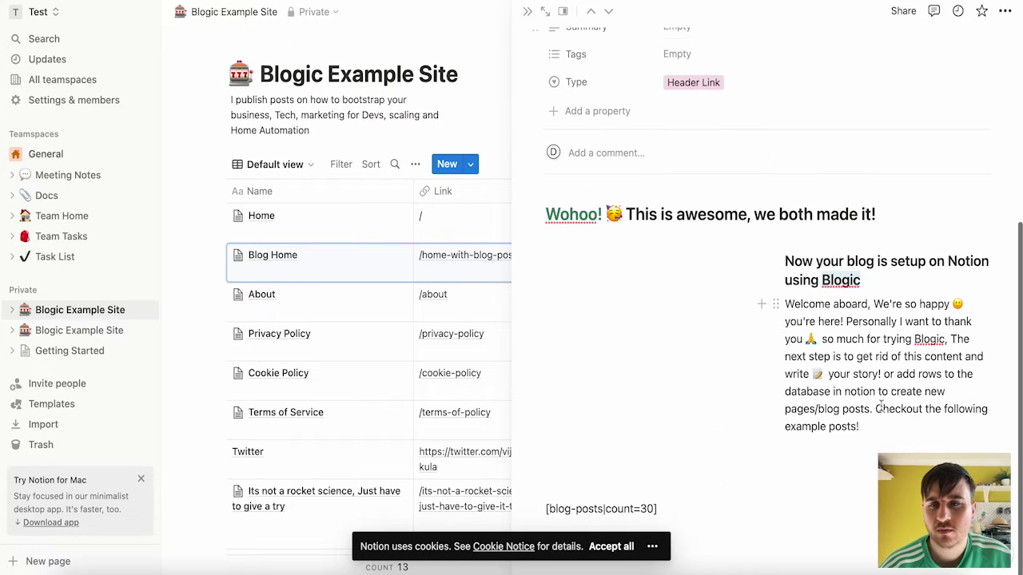
scroll(880, 407, "up", 1)
- Delete the Welcome aboard paragraph, keeping only the setup heading beside the GIF
left_click_drag(860, 504, 970, 381)
key("BackSpace")
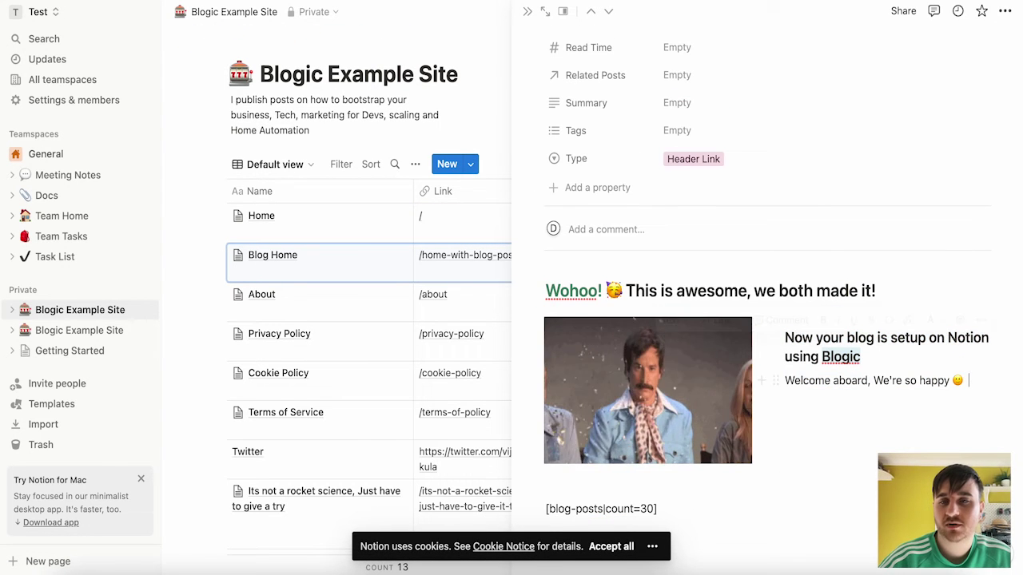
left_click_drag(965, 381, 787, 380)
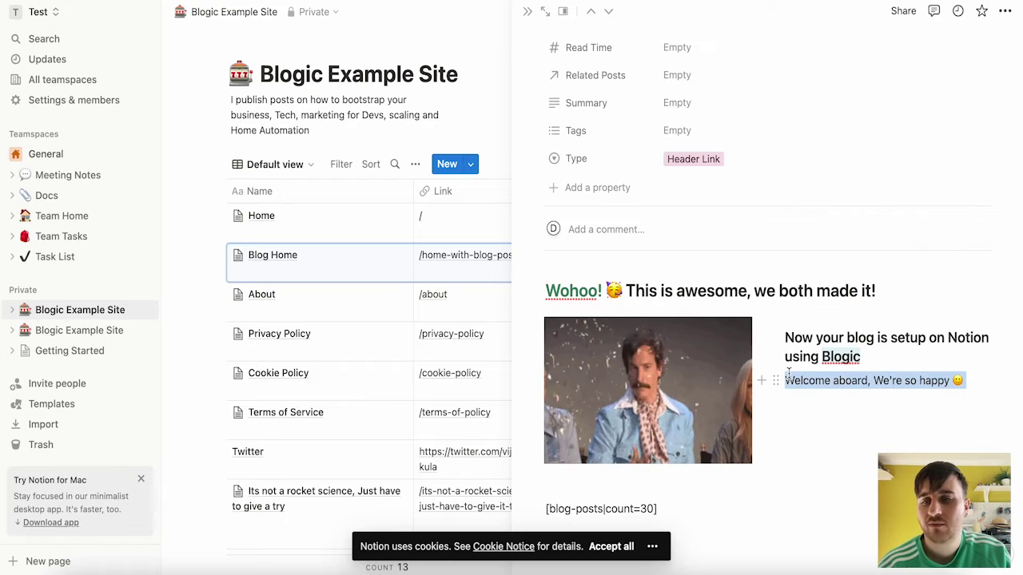
key("BackSpace")
key("BackSpace")
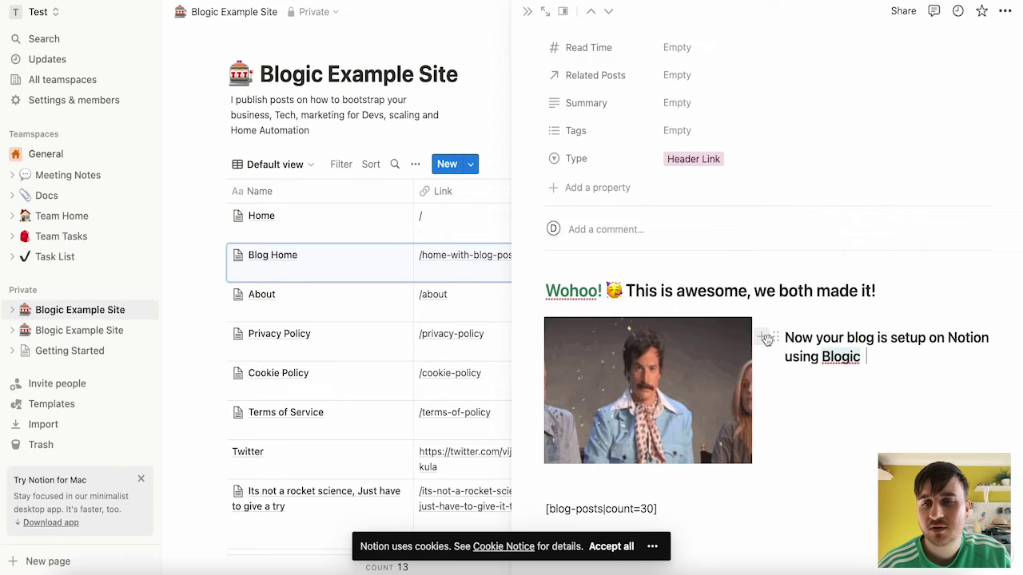
- Browse the Inline, Database, Media, Embeds and Advanced block types below the setup heading
left_click(764, 339)
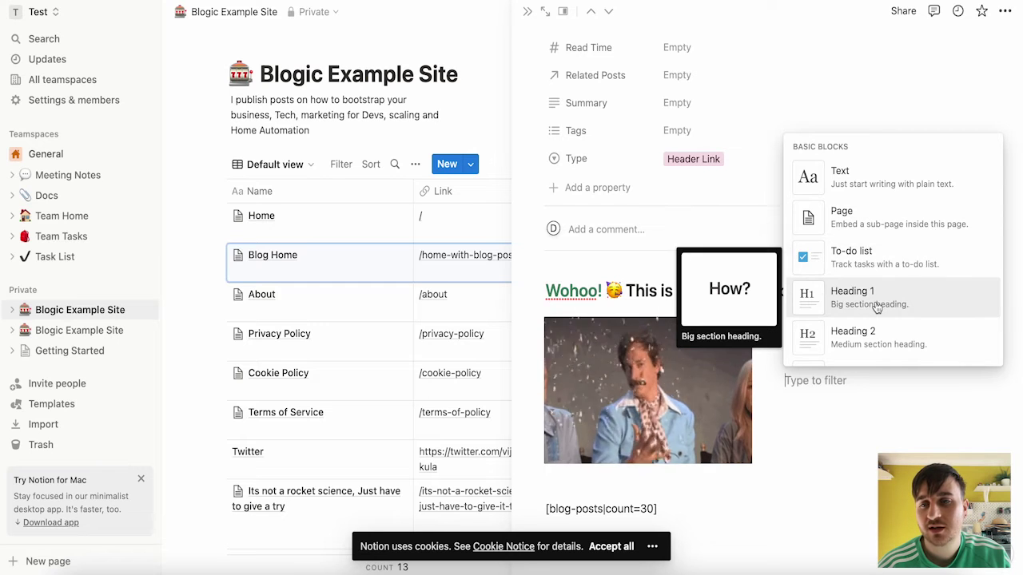
scroll(876, 307, "down", 3)
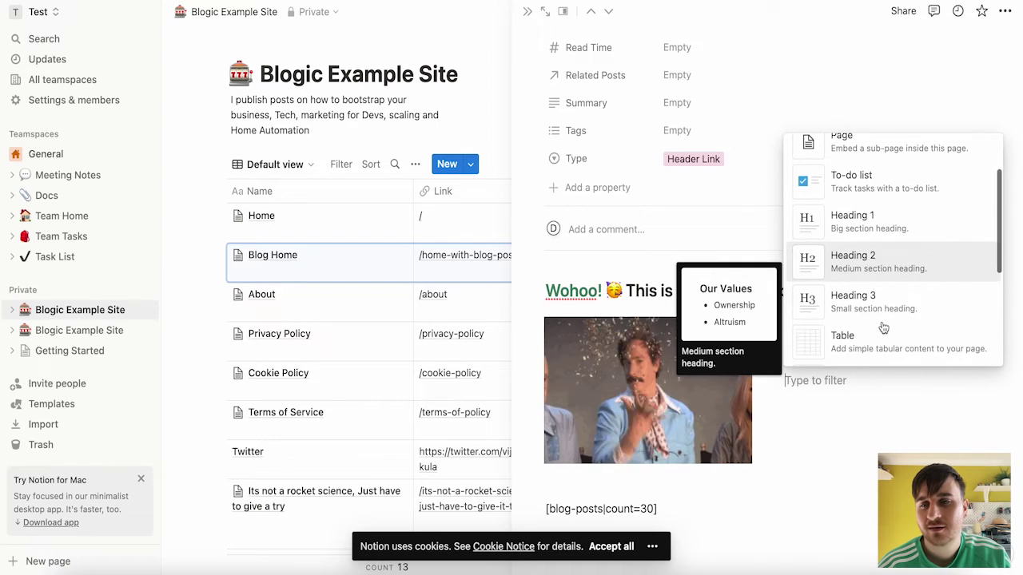
scroll(882, 330, "down", 5)
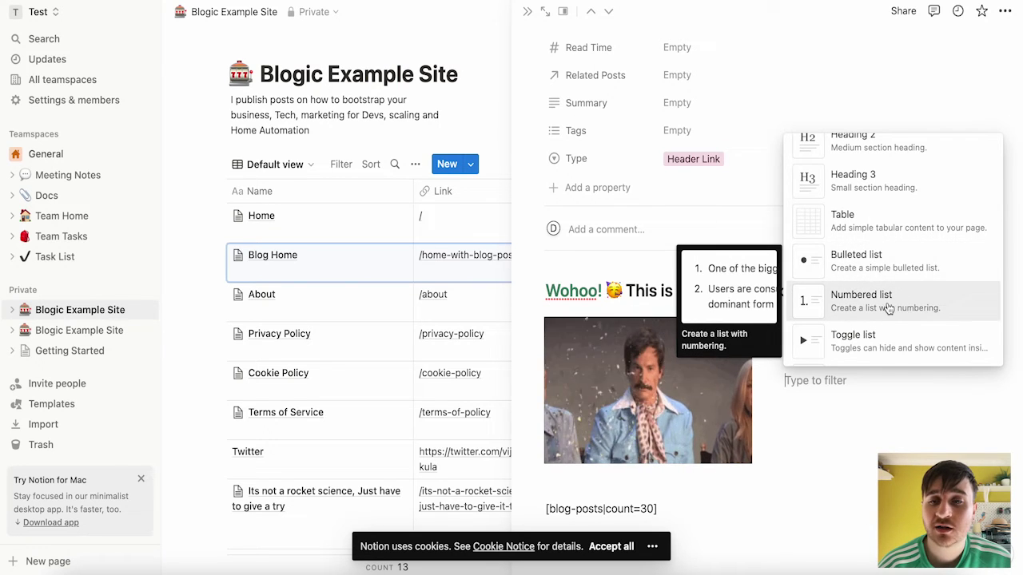
scroll(888, 309, "down", 4)
scroll(883, 279, "down", 1)
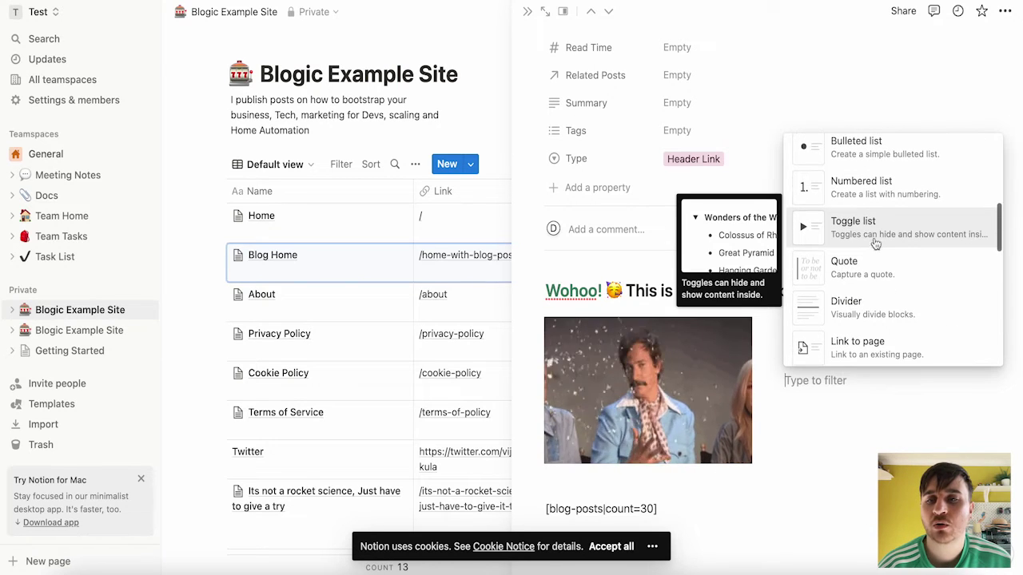
scroll(875, 266, "down", 5)
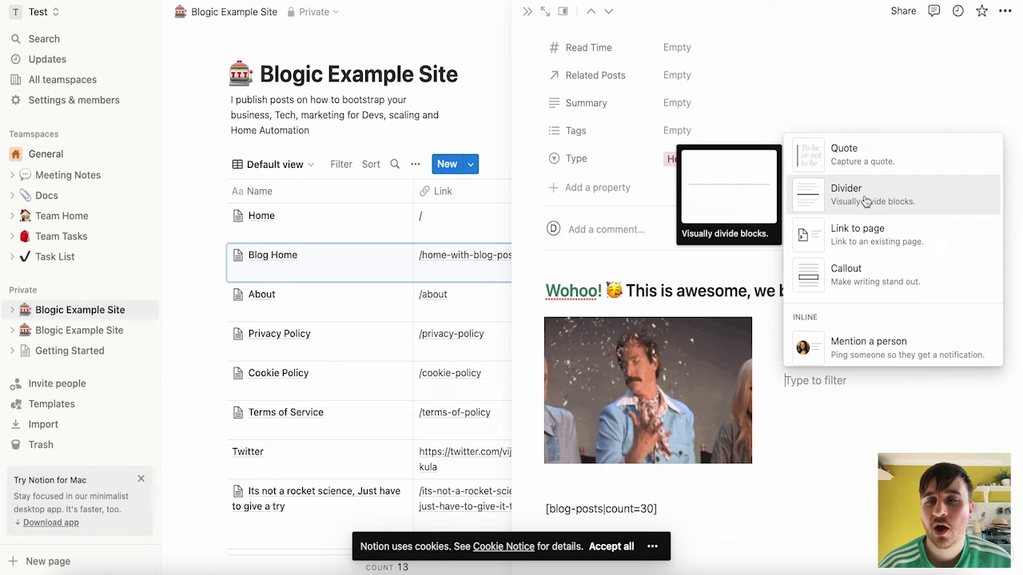
scroll(866, 202, "down", 2)
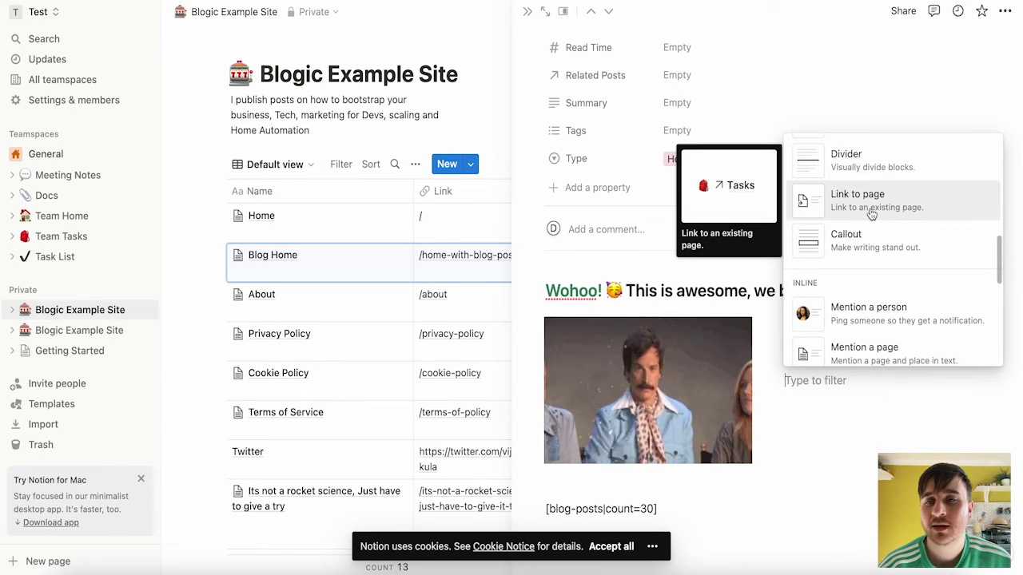
scroll(876, 260, "down", 8)
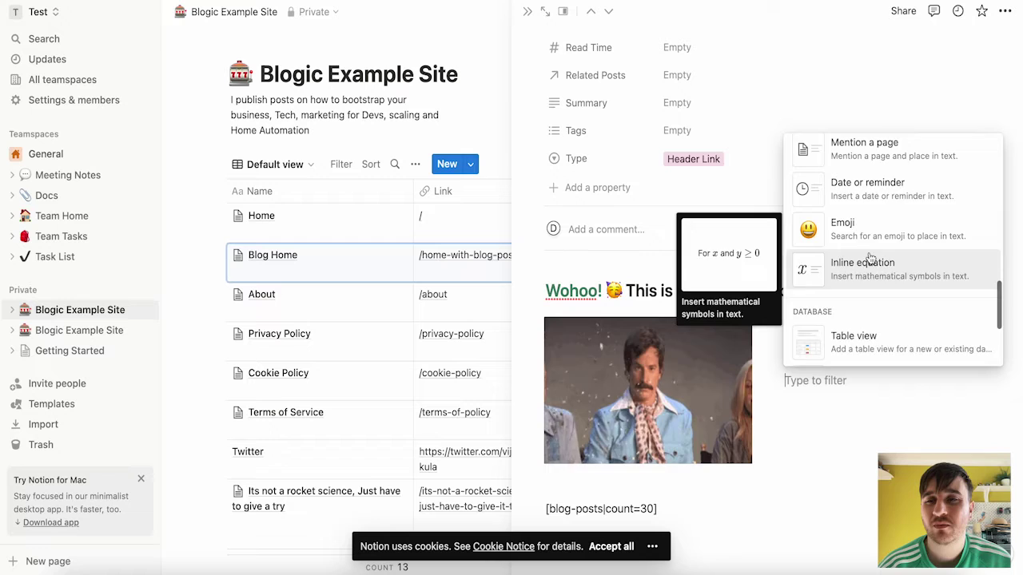
scroll(879, 187, "up", 3)
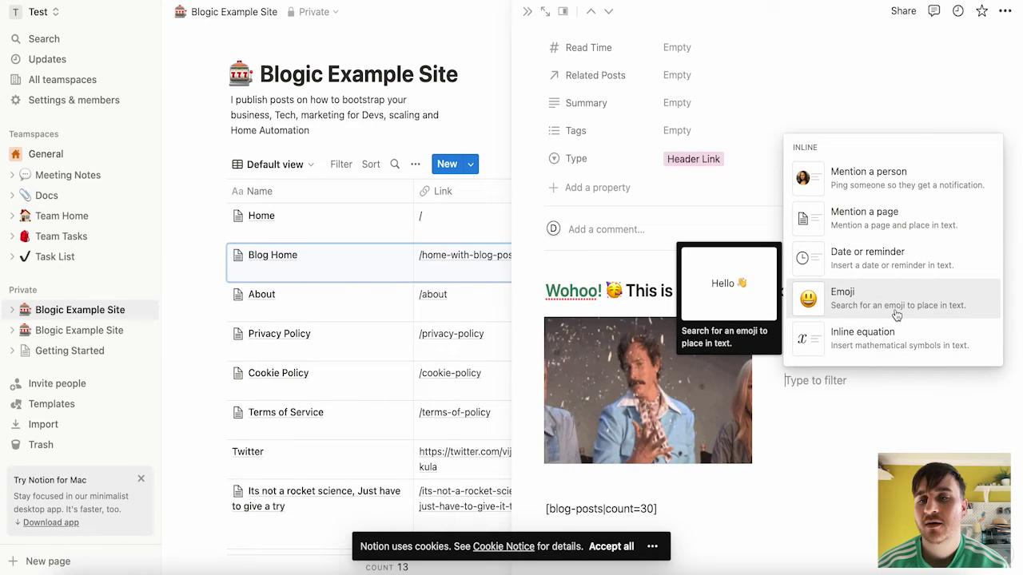
scroll(897, 316, "down", 5)
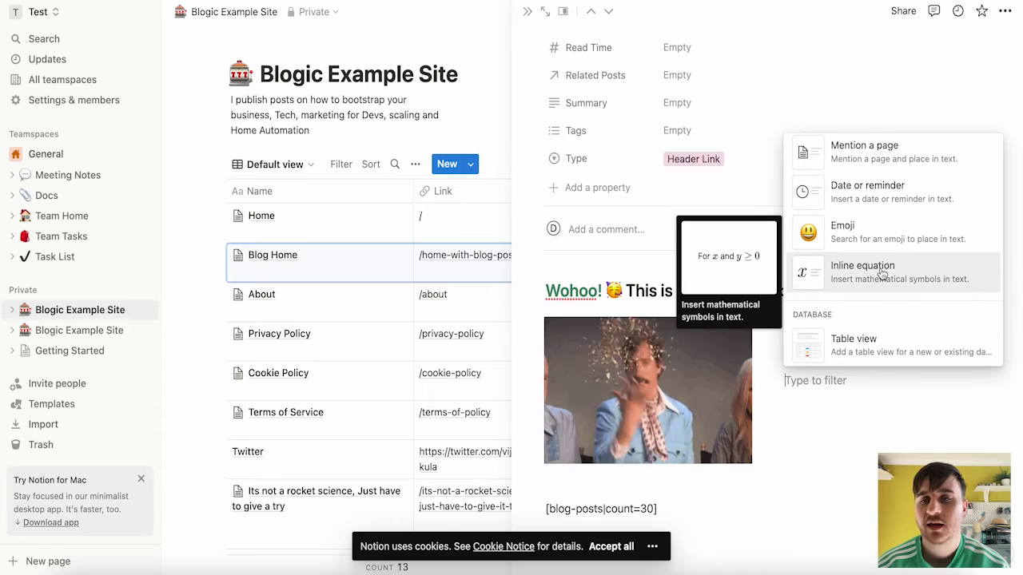
scroll(883, 274, "down", 1)
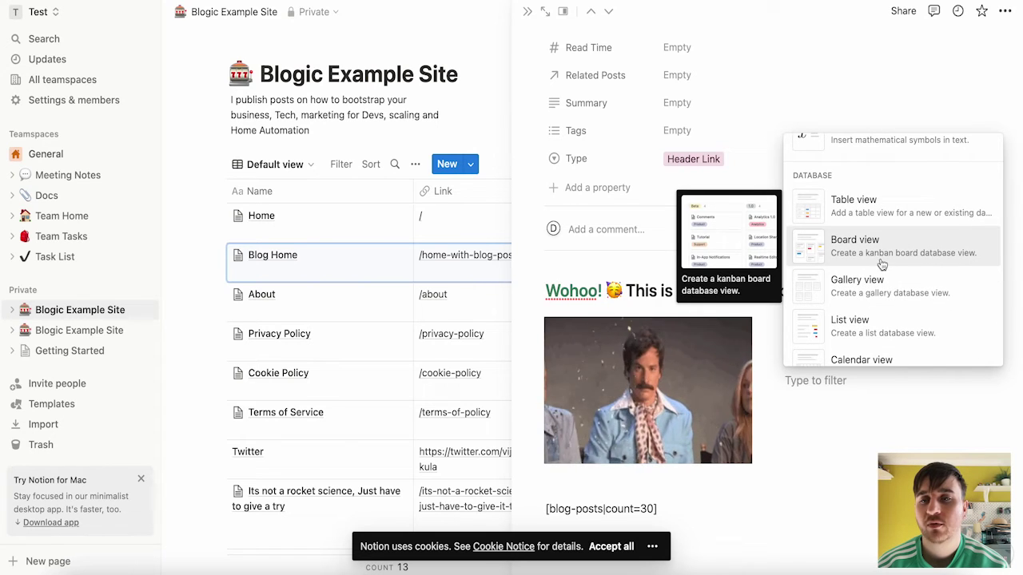
scroll(876, 261, "down", 3)
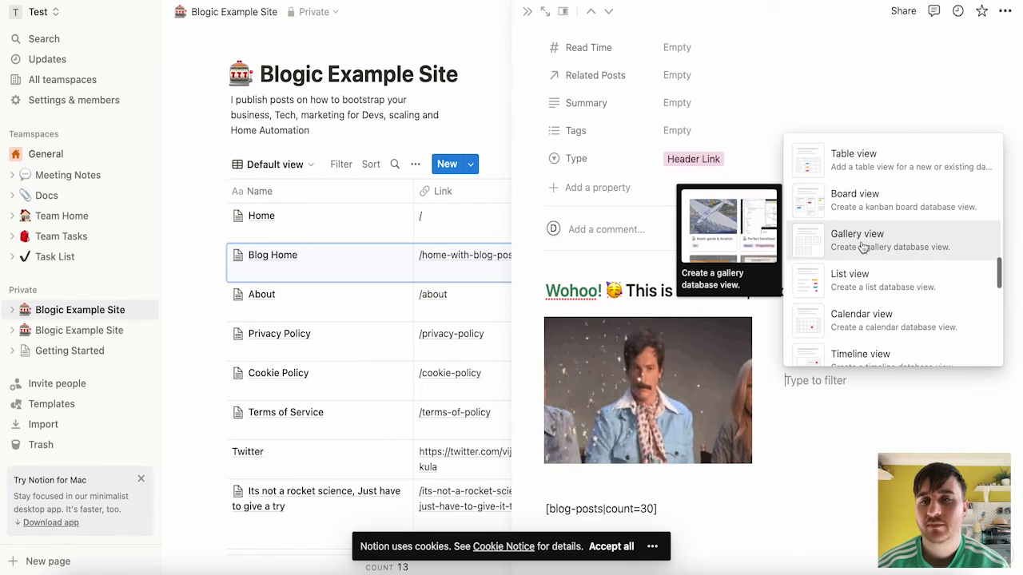
scroll(850, 232, "down", 2)
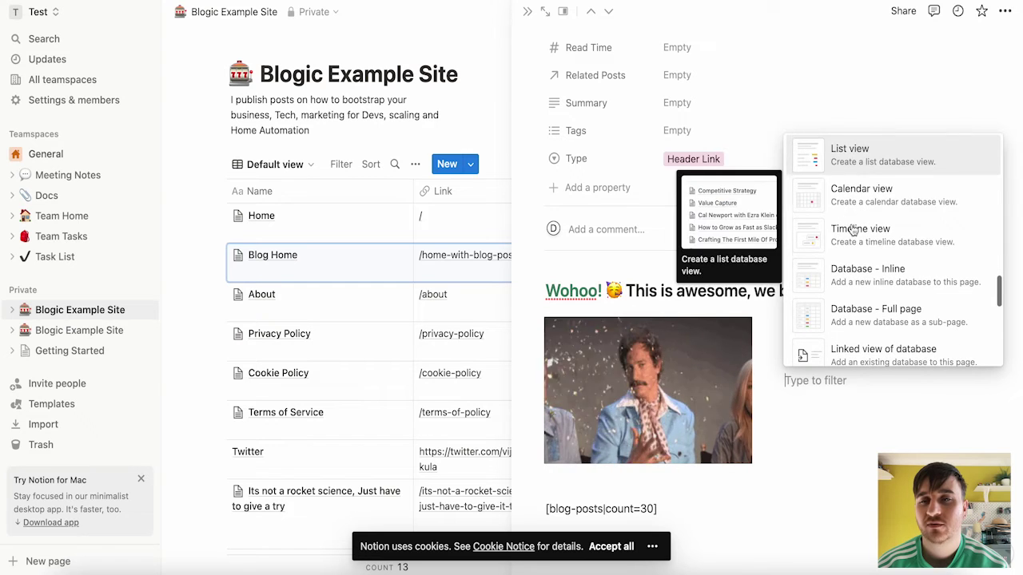
scroll(854, 192, "down", 1)
scroll(852, 198, "down", 2)
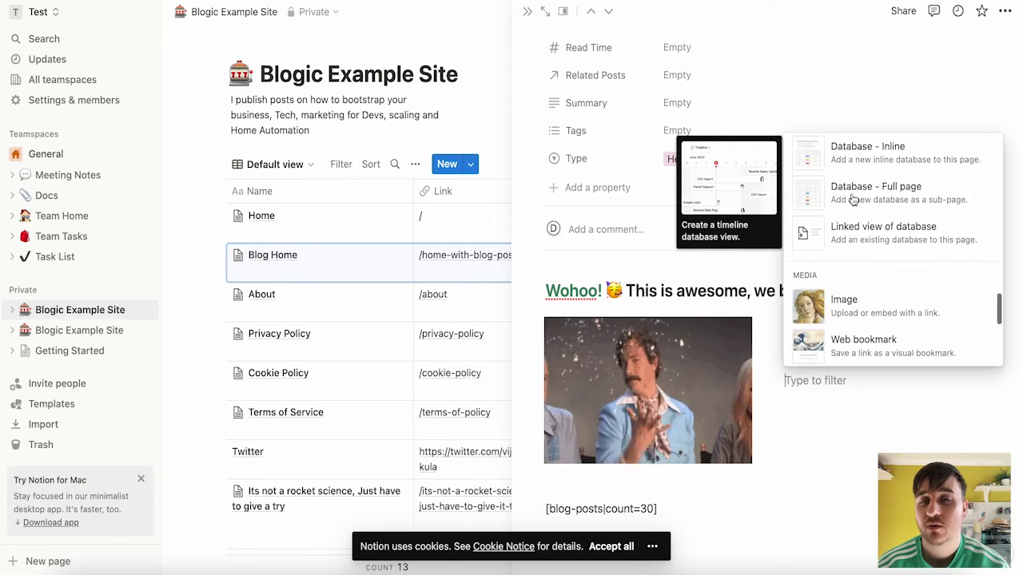
scroll(852, 198, "up", 2)
scroll(853, 200, "down", 4)
scroll(853, 200, "down", 2)
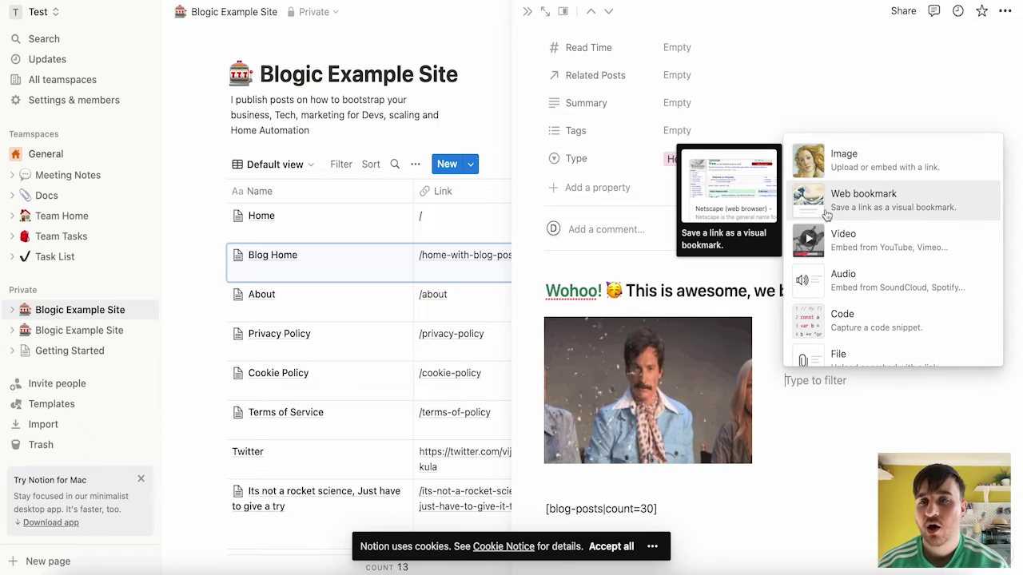
scroll(823, 232, "down", 4)
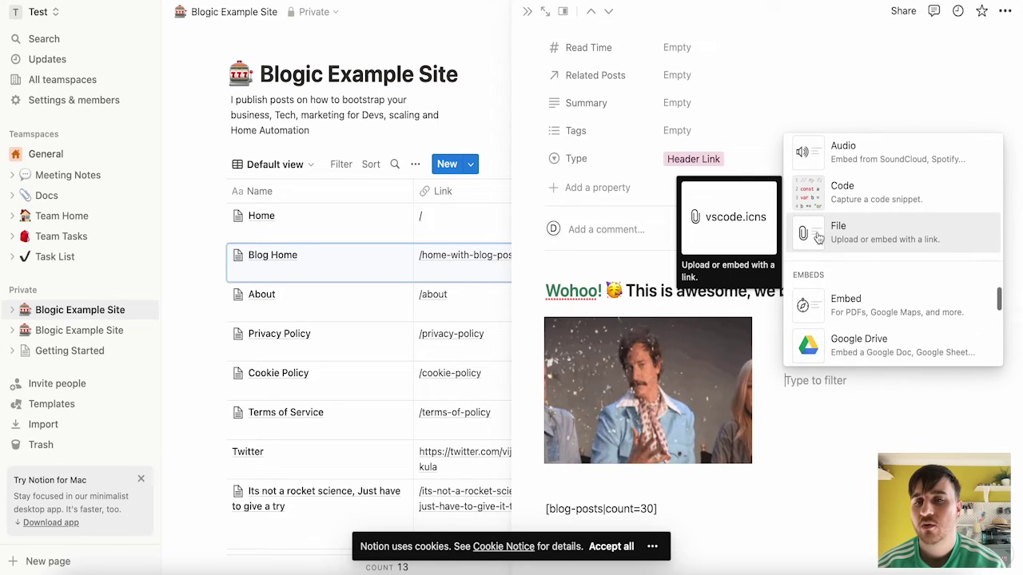
scroll(839, 240, "down", 3)
scroll(879, 272, "up", 1)
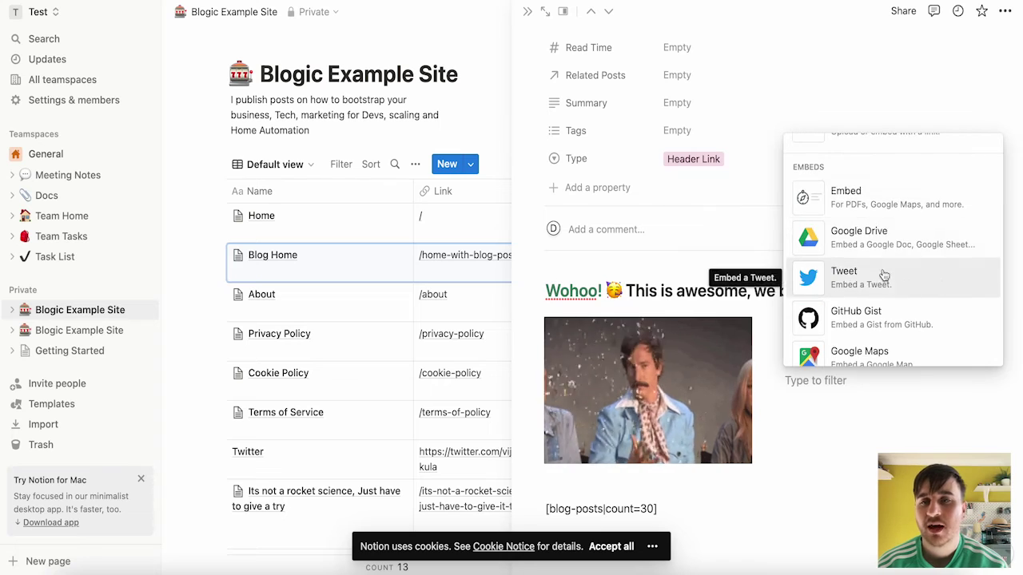
scroll(861, 242, "down", 2)
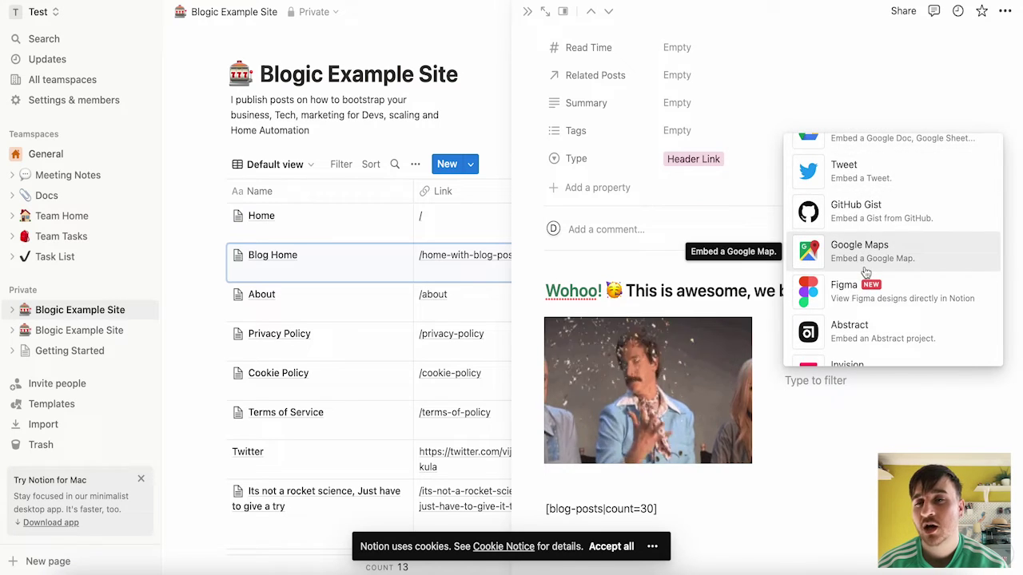
scroll(865, 271, "down", 8)
scroll(865, 271, "down", 10)
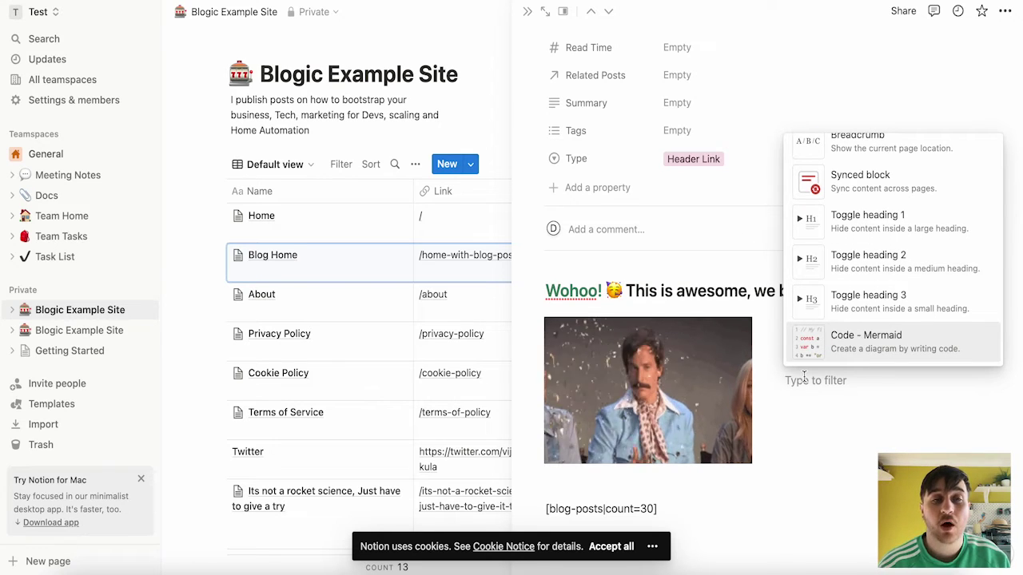
- Move the blog-setup heading below the Test line and add a new block under it
left_click(804, 376)
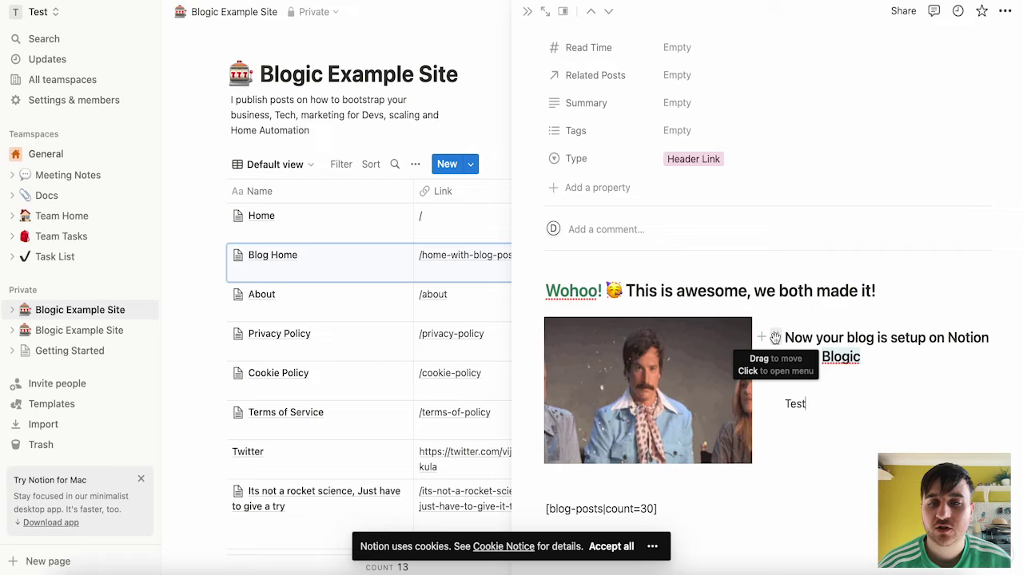
left_click_drag(775, 338, 775, 420)
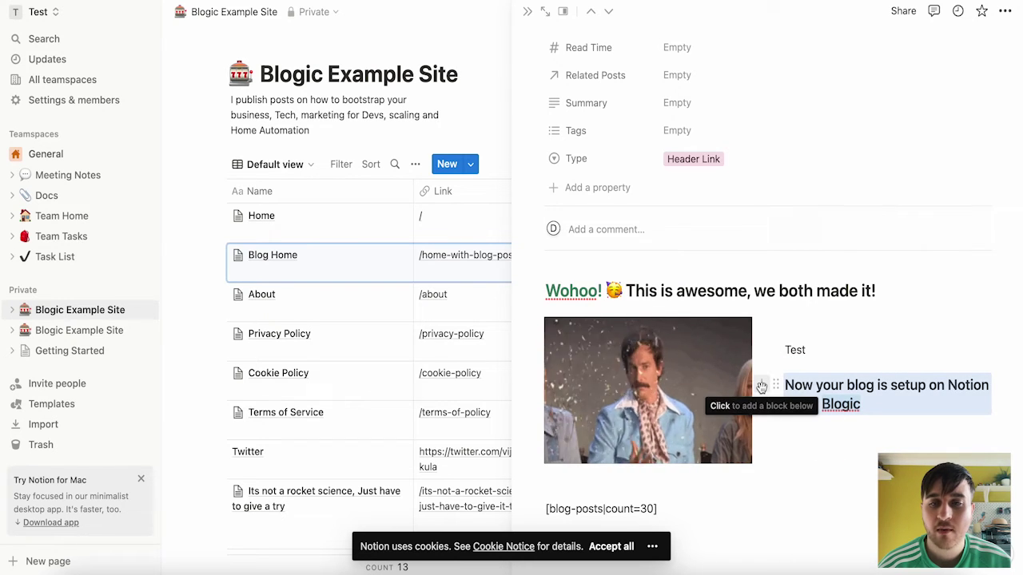
left_click(762, 386)
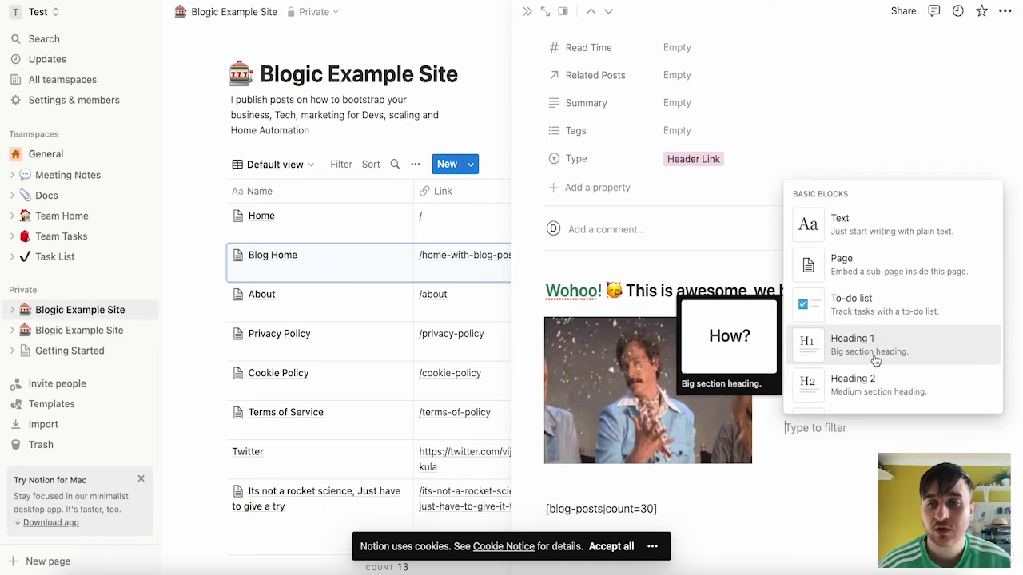
scroll(875, 362, "down", 15)
scroll(875, 361, "up", 8)
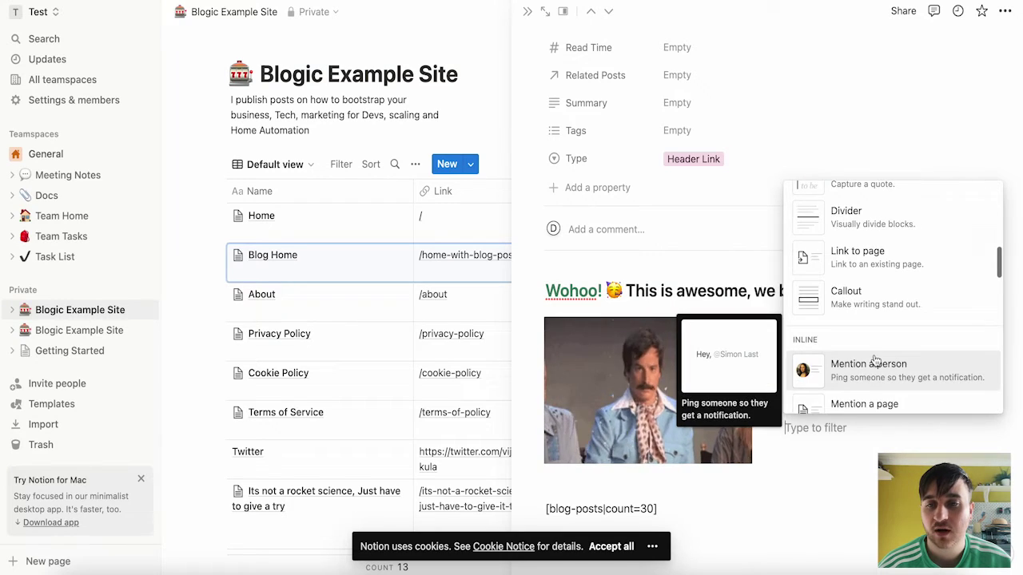
scroll(875, 361, "down", 8)
- Insert an uploaded house photo as an image block, place it below the GIF and check its alignment options
left_click(816, 278)
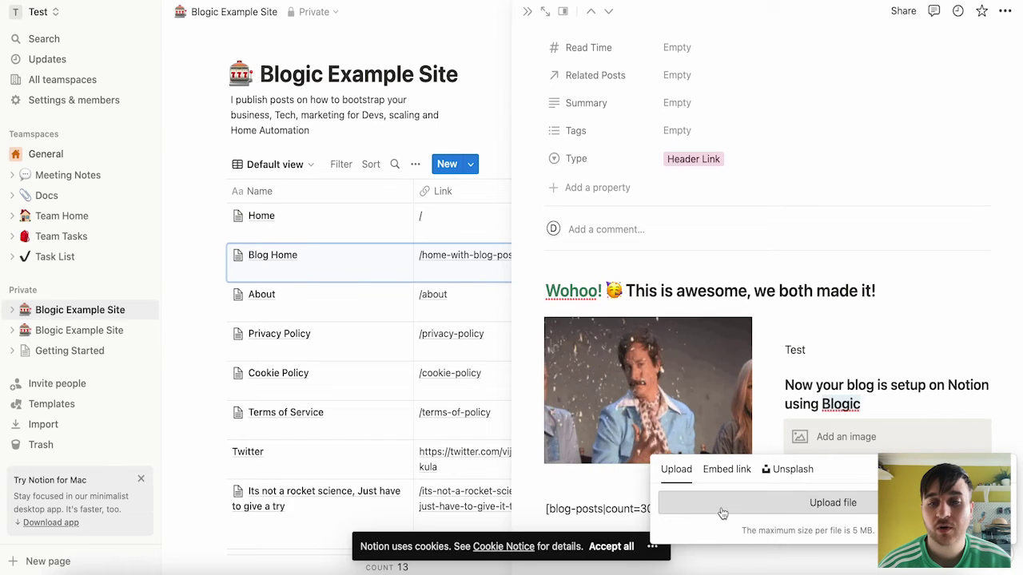
left_click(776, 511)
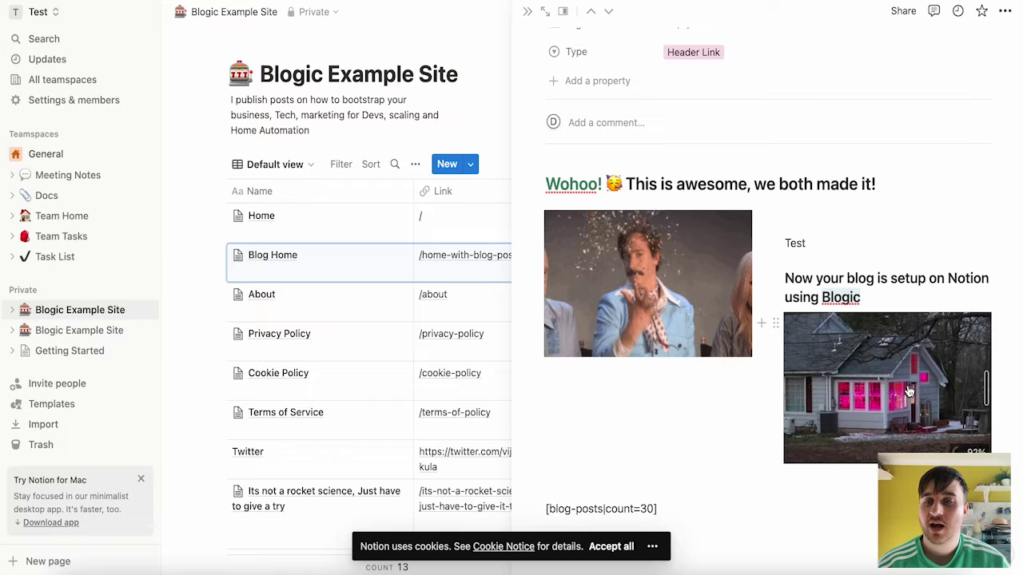
left_click_drag(909, 391, 671, 480)
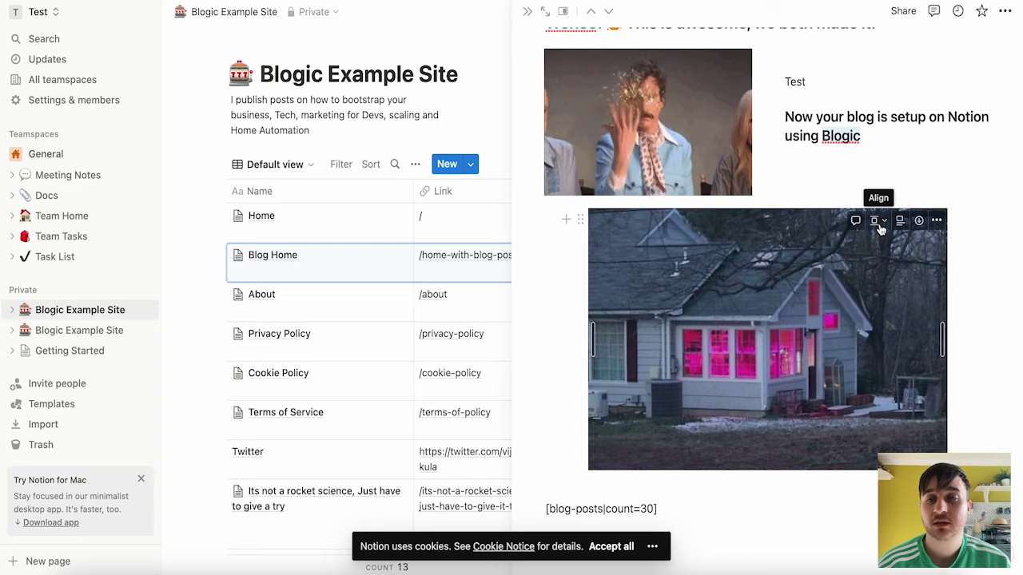
left_click(937, 220)
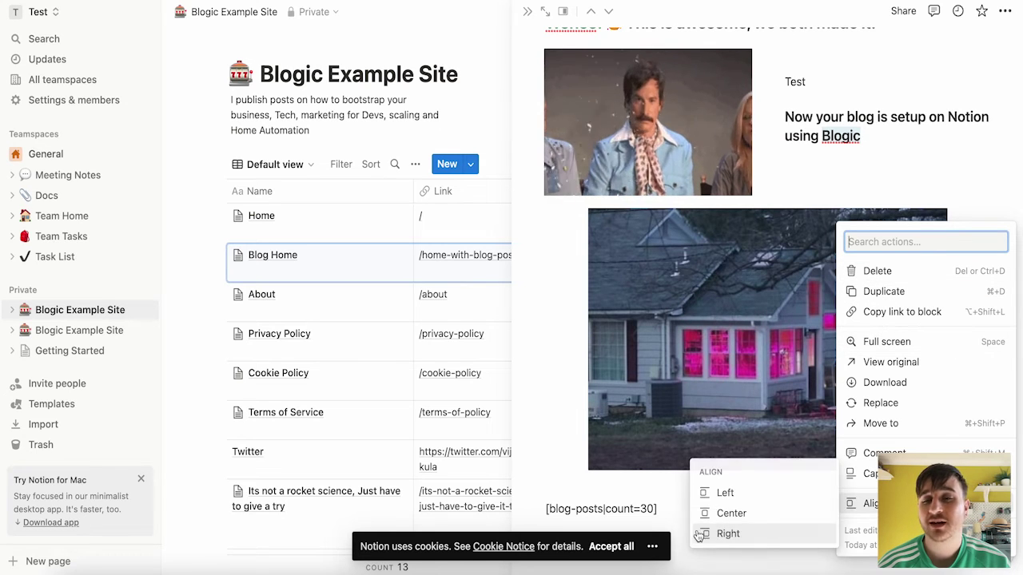
left_click(642, 481)
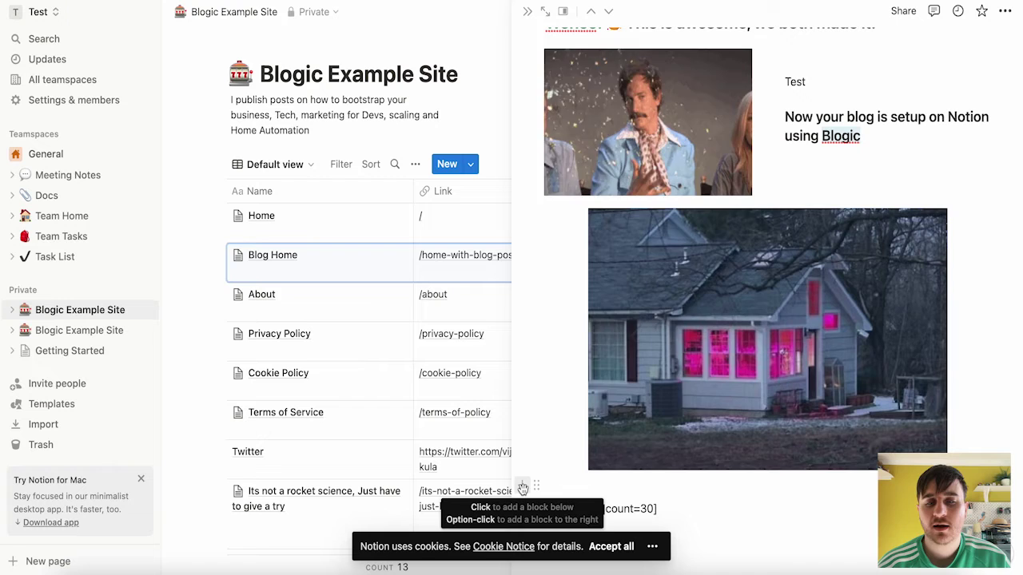
- Add the plain text line 'Type into there' below the house image
left_click(522, 486)
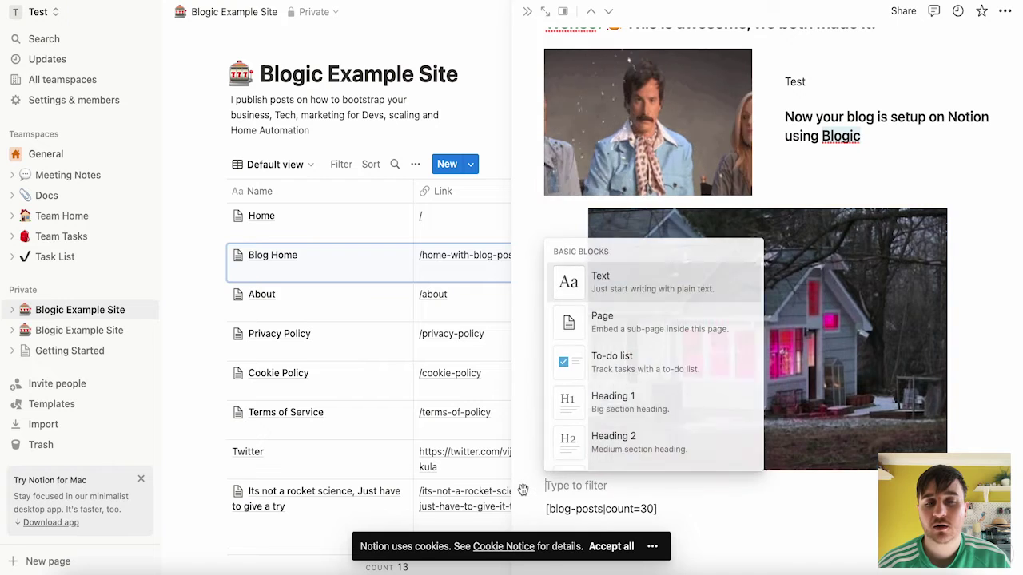
left_click(639, 290)
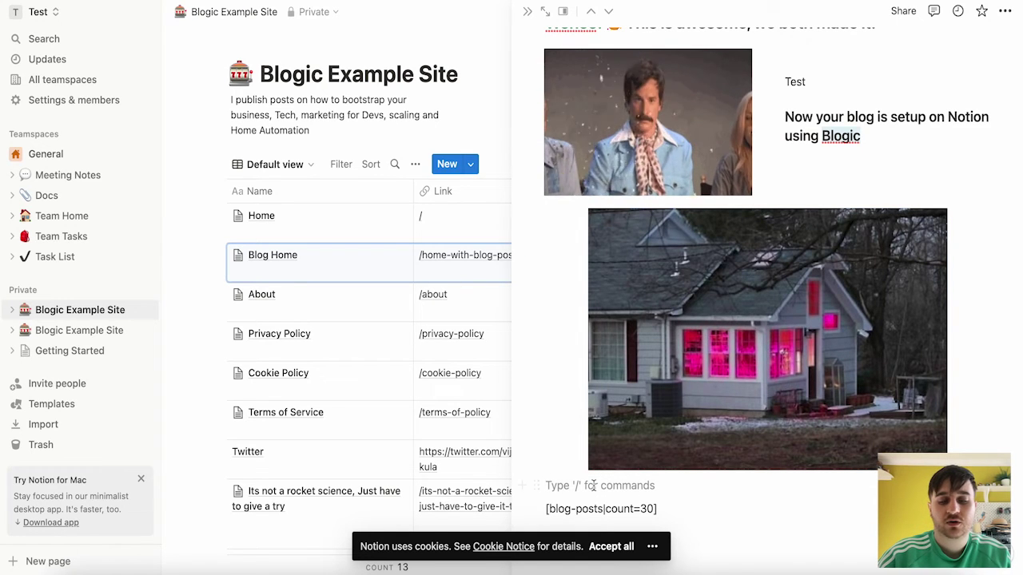
type("Type into there")
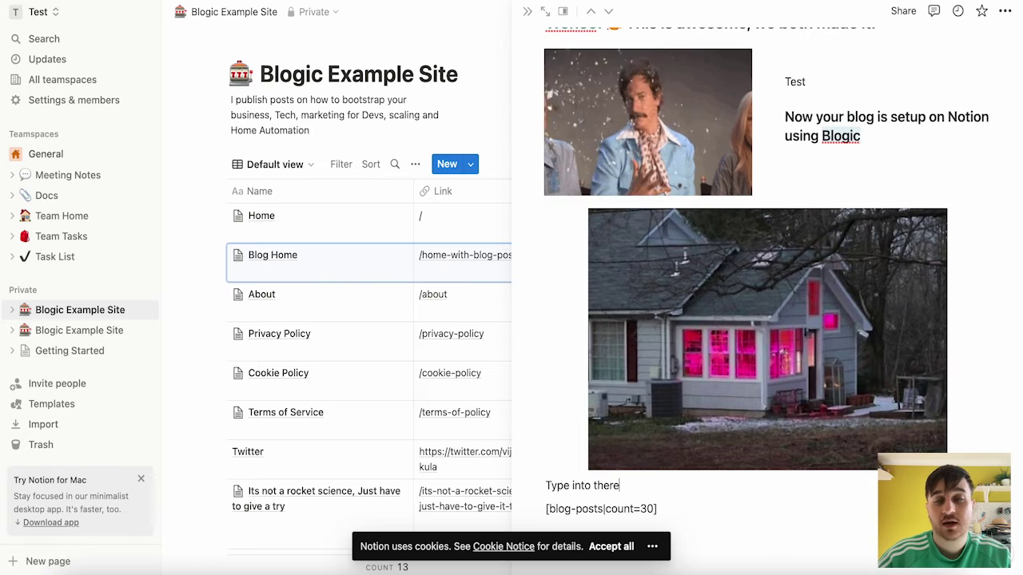
key("Return")
- Add a quote block reading '"This is a quote" - Me'
type("/quote")
key("Return")
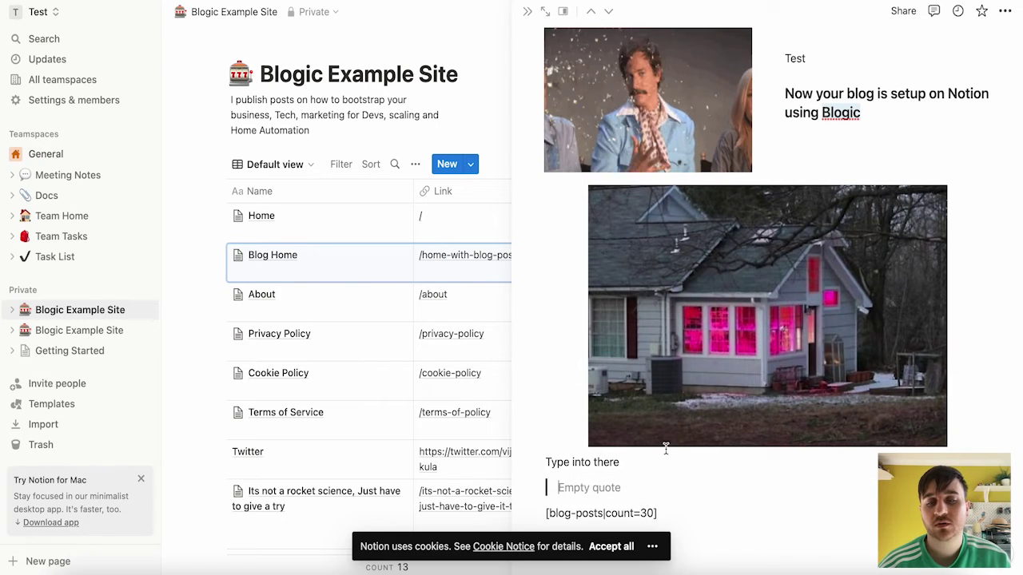
type("\"This is a quote\" - Me")
key("Return")
- Insert a calendar view database block beneath the quote
type("/")
scroll(645, 302, "down", 10)
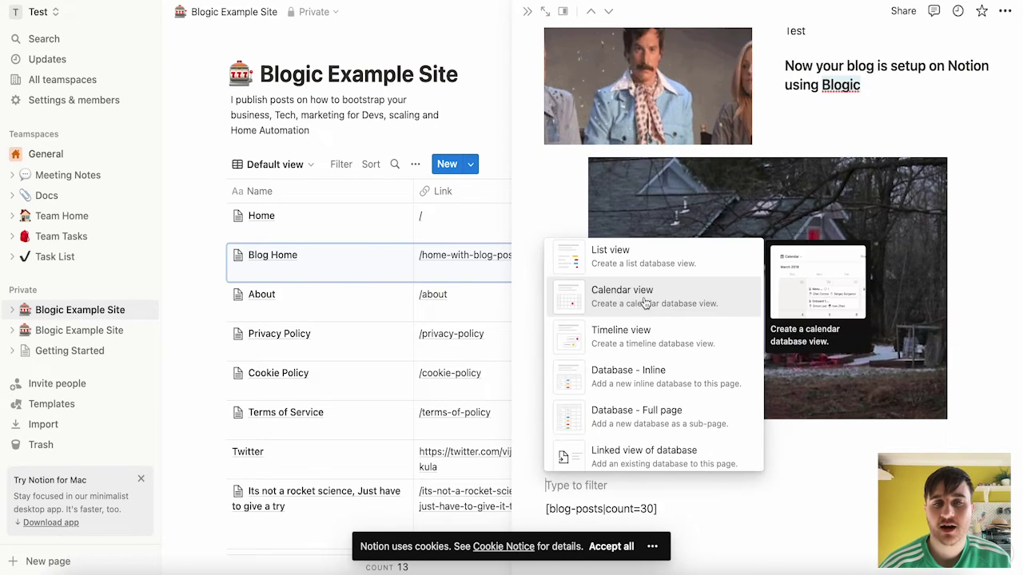
left_click(645, 302)
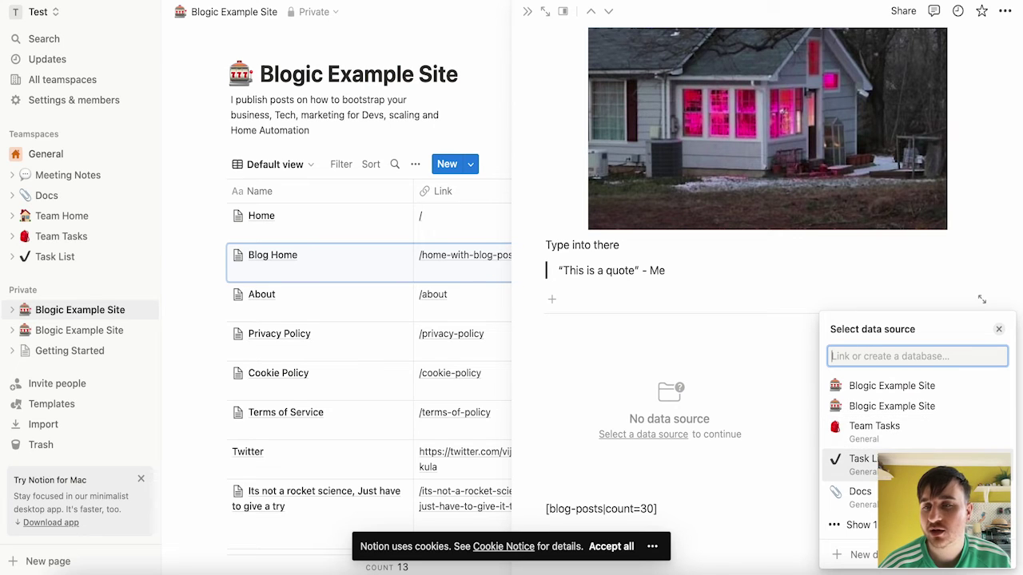
- Use Team Tasks as the data source by copying its existing board view
left_click(886, 431)
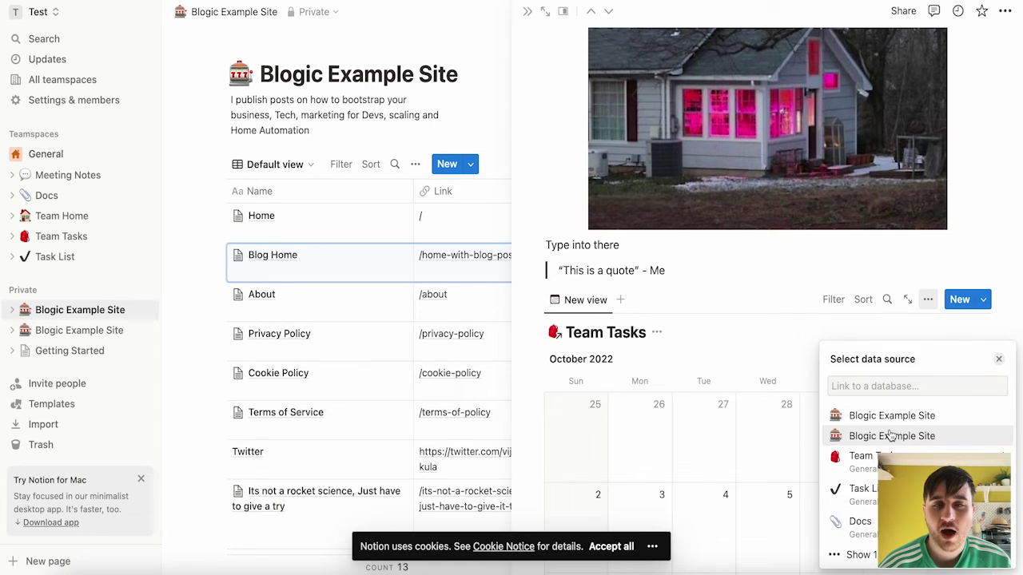
left_click(740, 334)
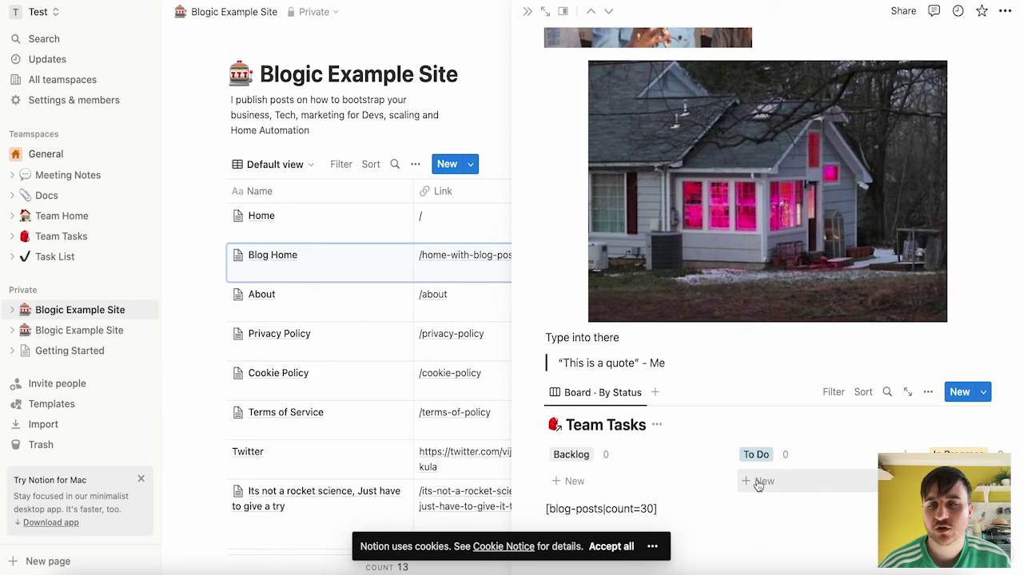
scroll(767, 472, "right", 5)
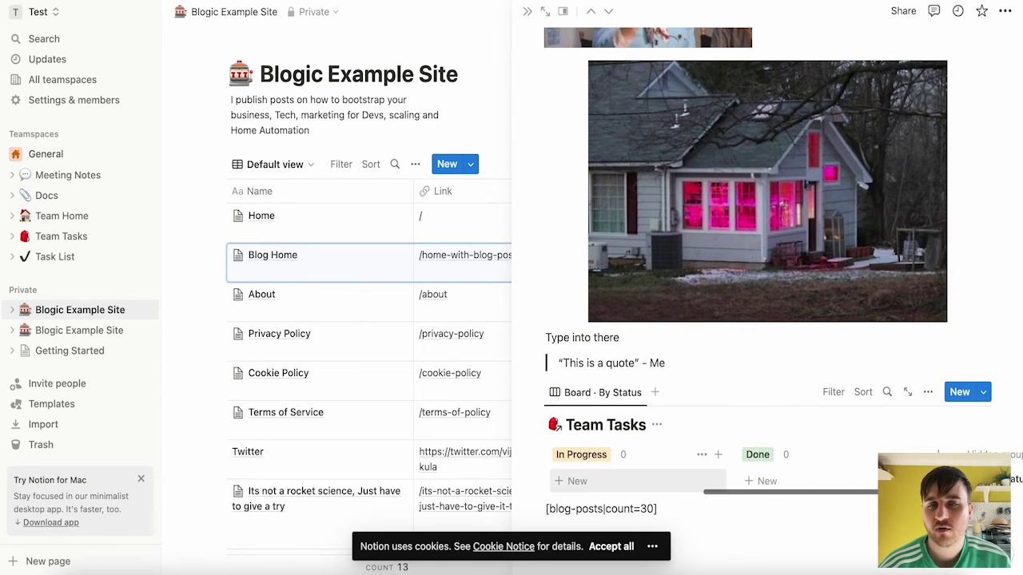
scroll(767, 471, "left", 5)
- Start and dismiss a new Team Tasks entry, then accept all cookies and reload
left_click(960, 393)
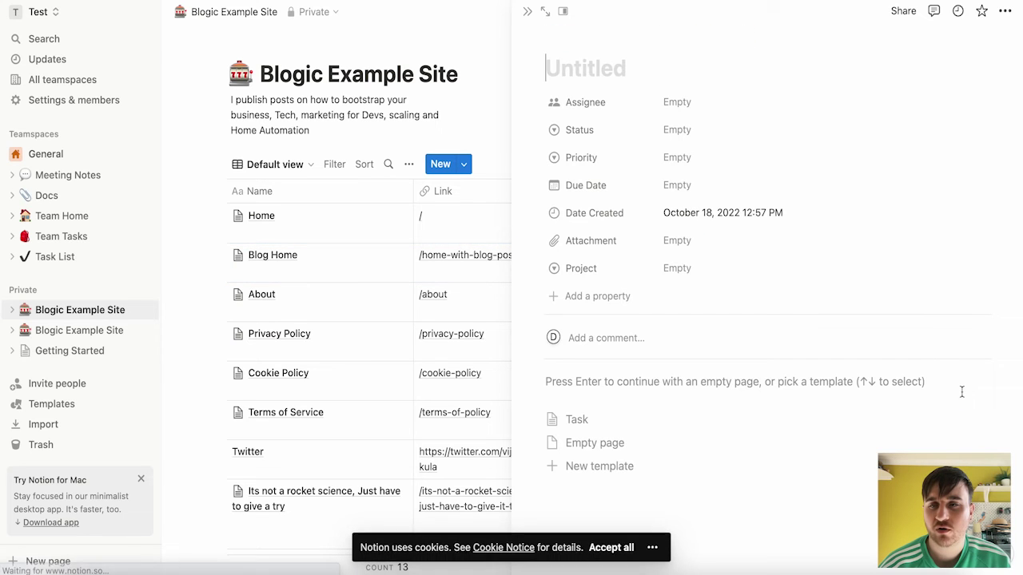
key("Escape")
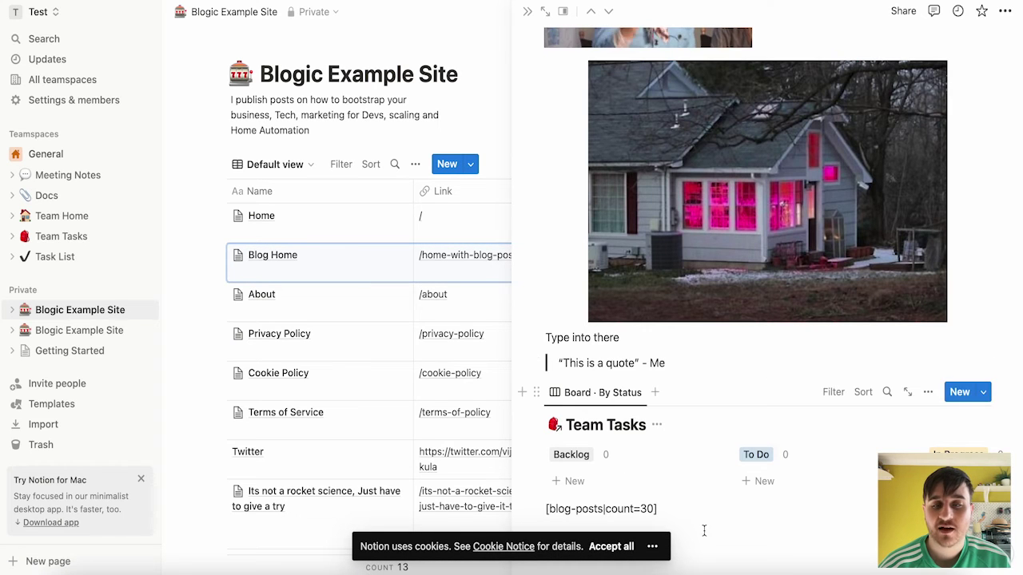
left_click(620, 550)
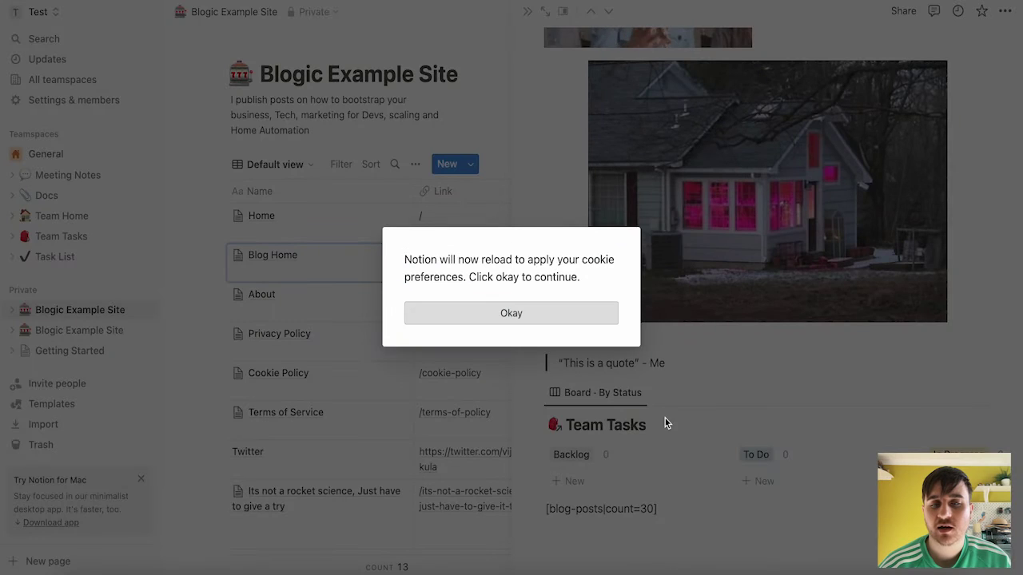
left_click(557, 325)
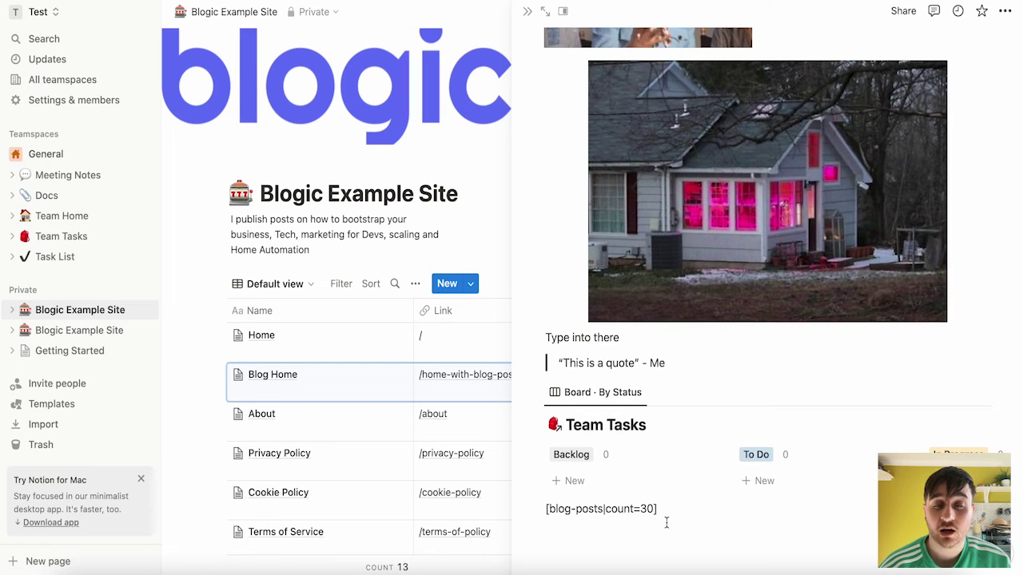
- Rename the Blog Home row to 'Chapters'
key("Escape")
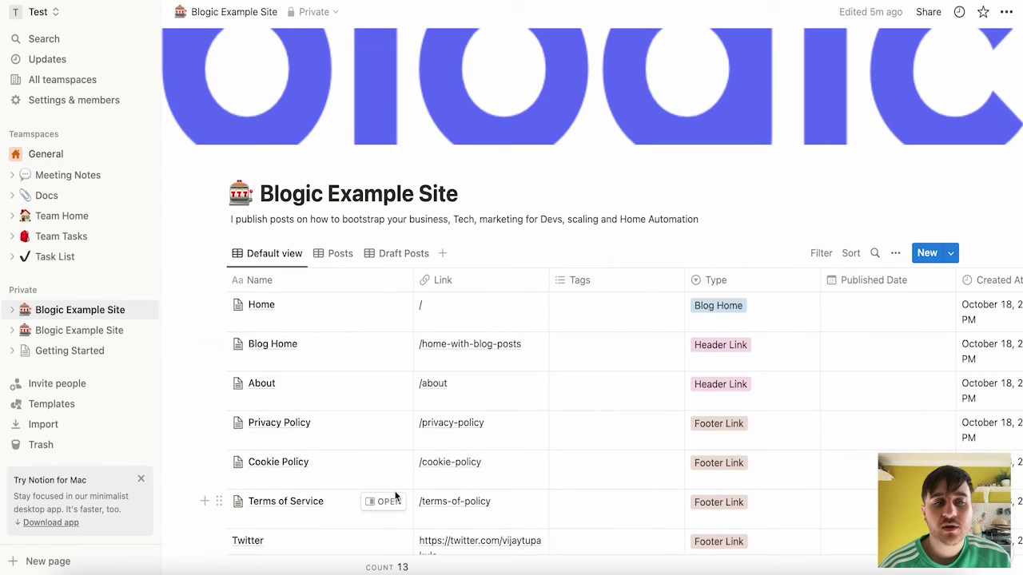
scroll(335, 329, "down", 1)
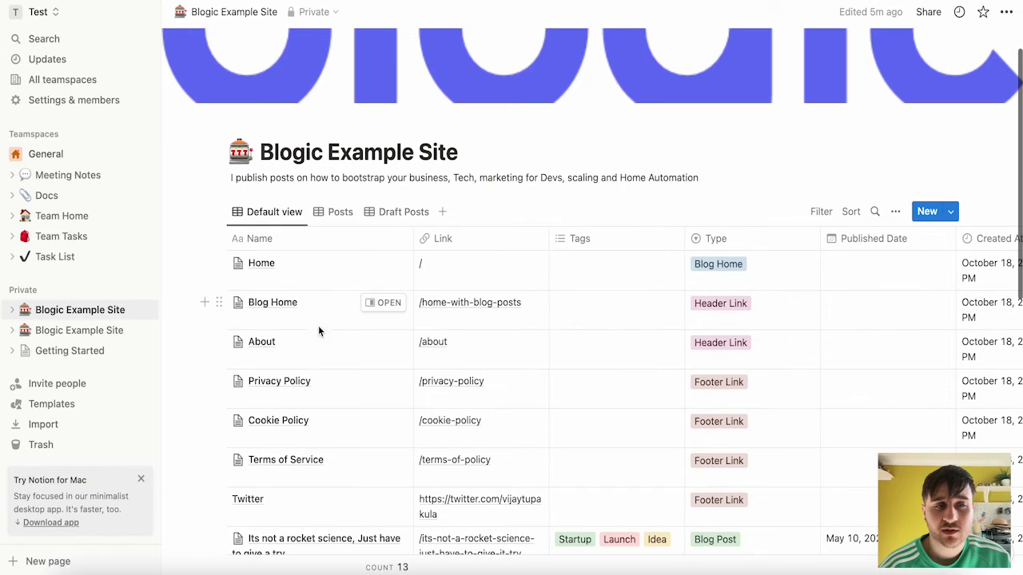
left_click(291, 303)
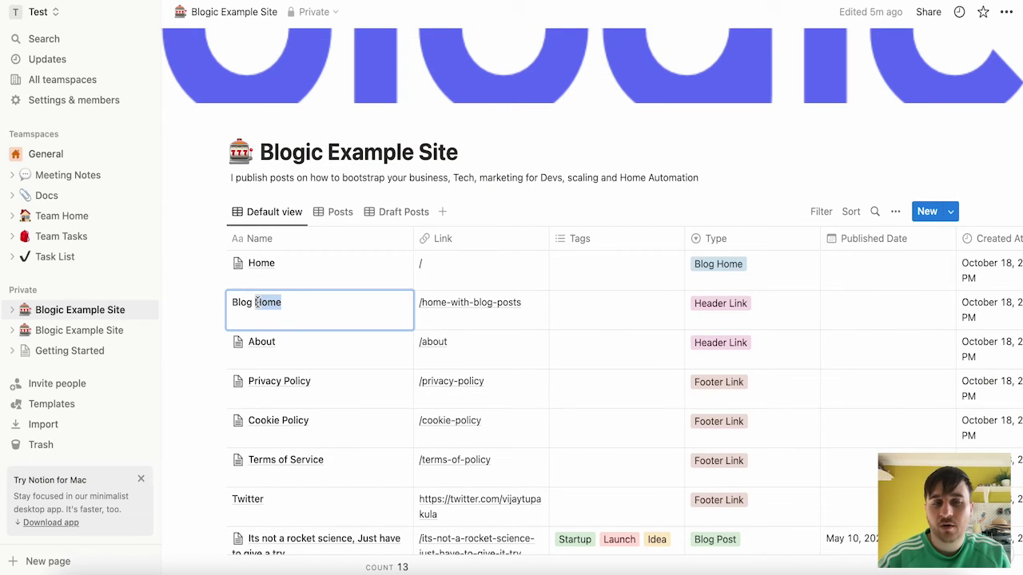
key("BackSpace")
key("BackSpace")
key("BackSpace")
type("Chapters")
key("Escape")
- Move Privacy Policy above About and add an unnamed blank row below it
scroll(221, 313, "down", 2)
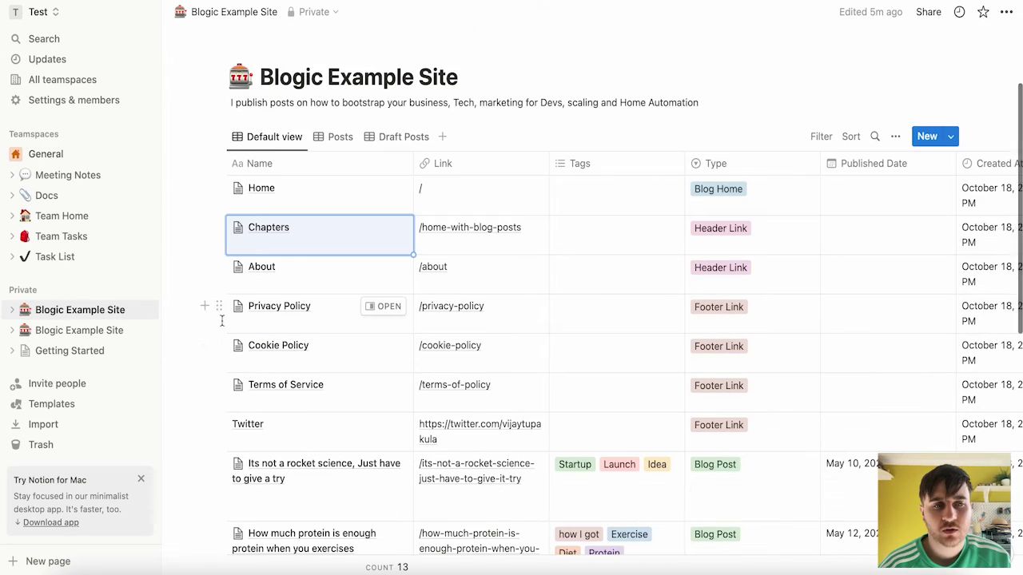
left_click_drag(218, 305, 221, 250)
scroll(221, 250, "down", 1)
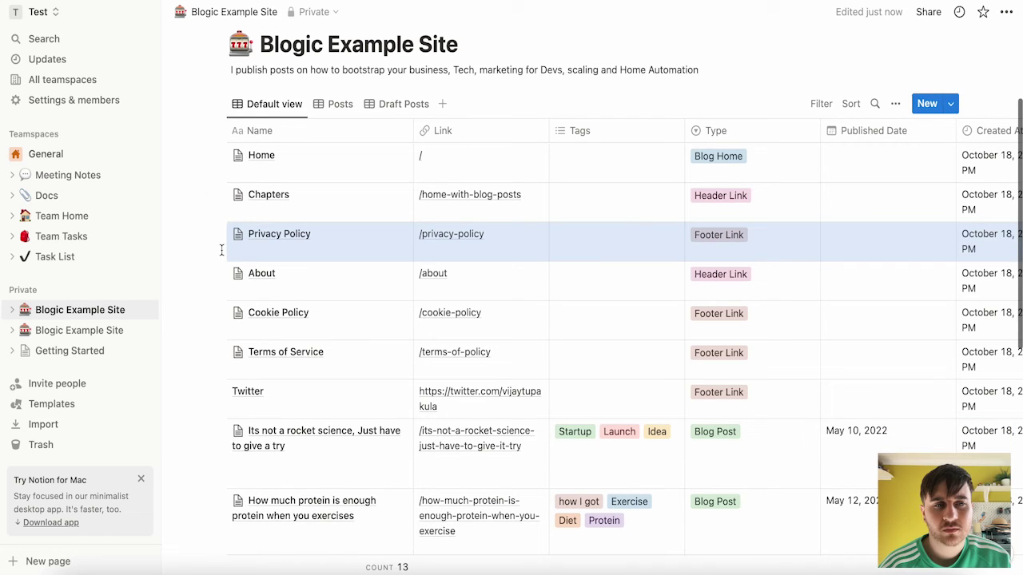
left_click(204, 235)
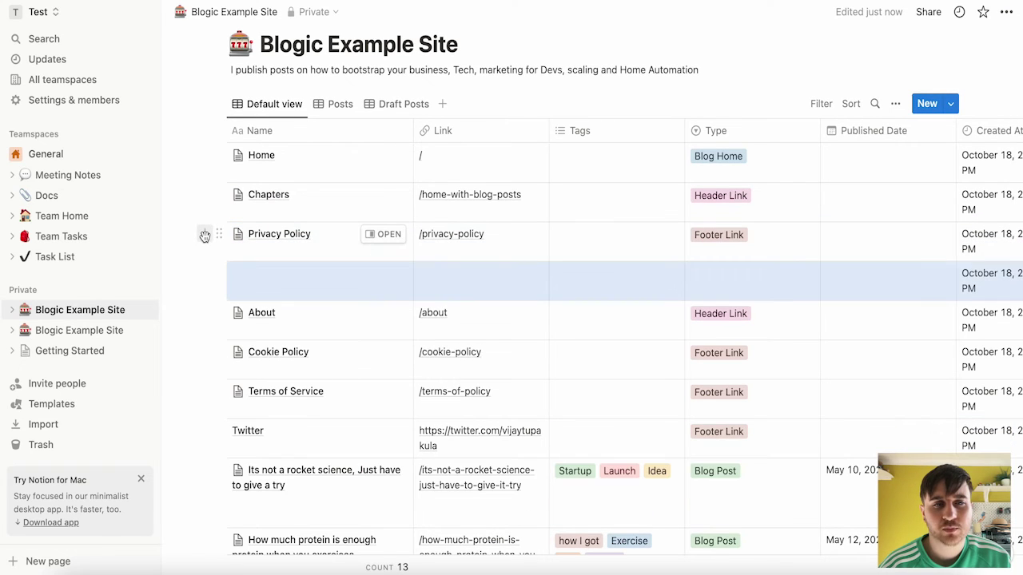
left_click(253, 279)
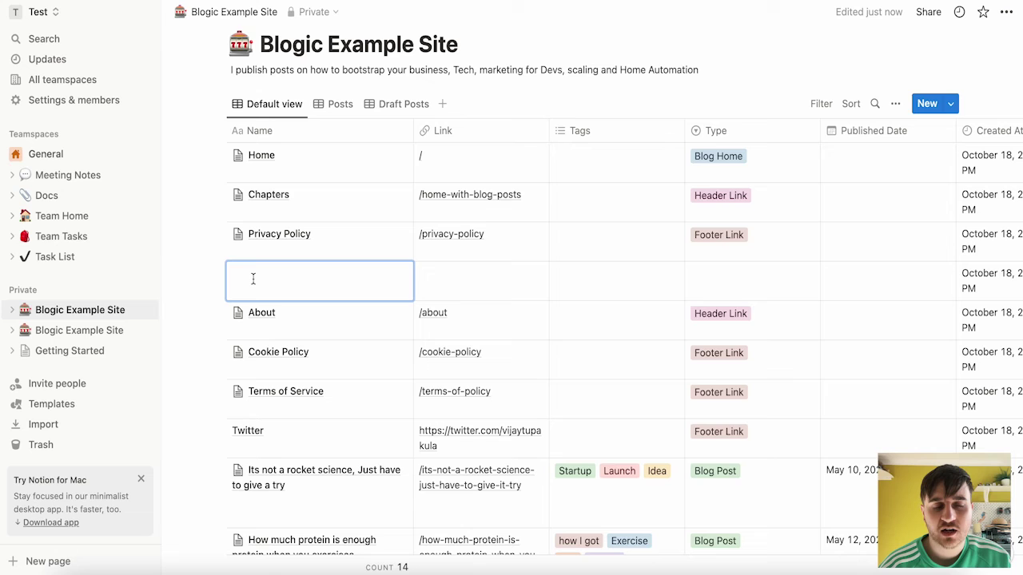
key("Escape")
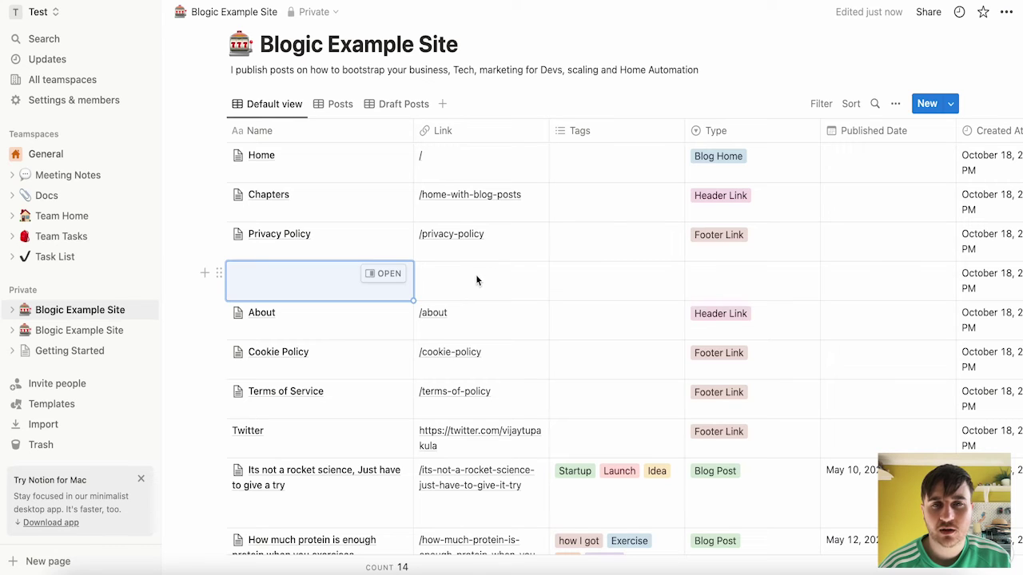
- Leave the new row's tag and type empty and tick its Published checkbox
left_click(600, 279)
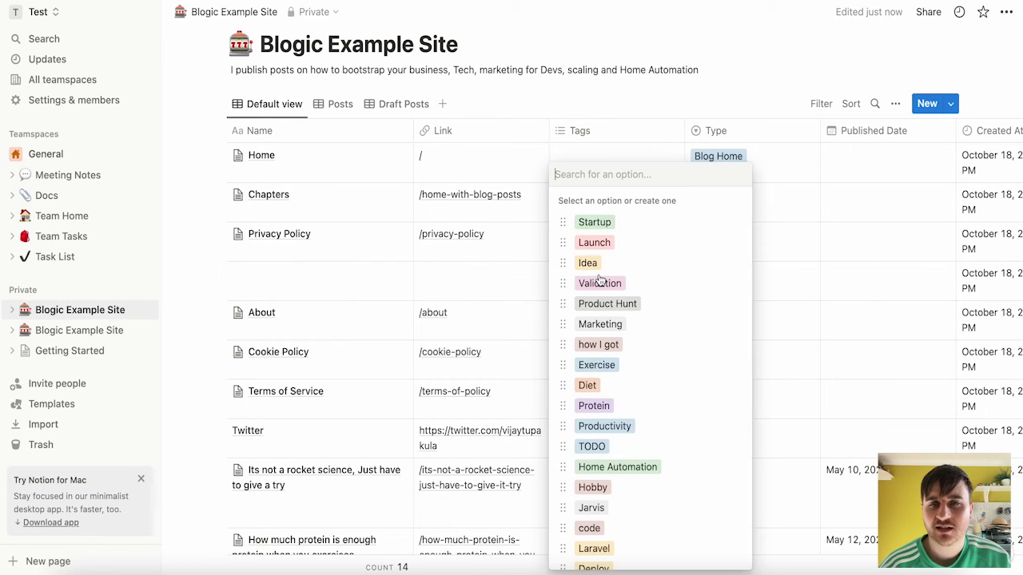
left_click(783, 284)
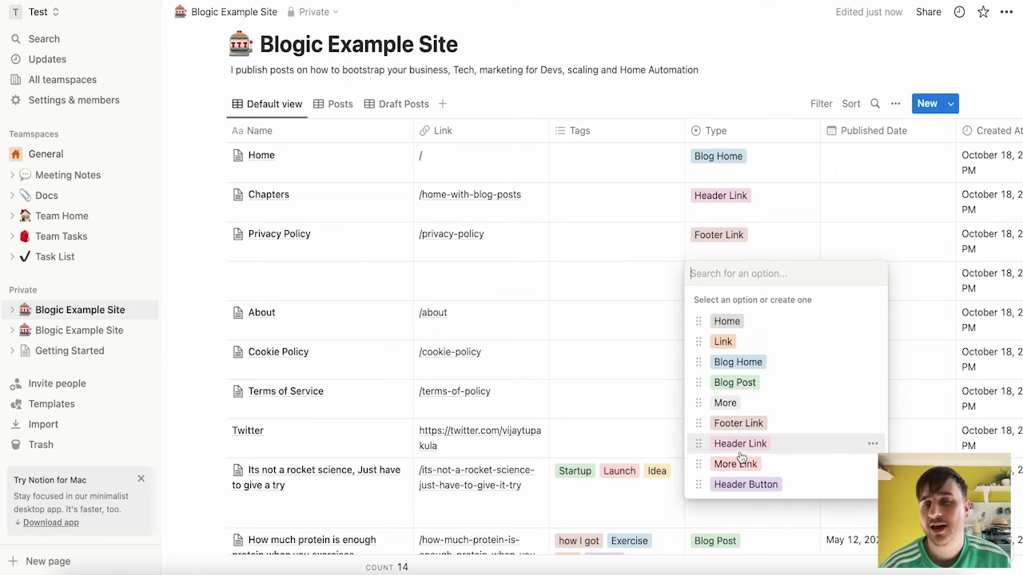
key("Escape")
scroll(755, 236, "right", 10)
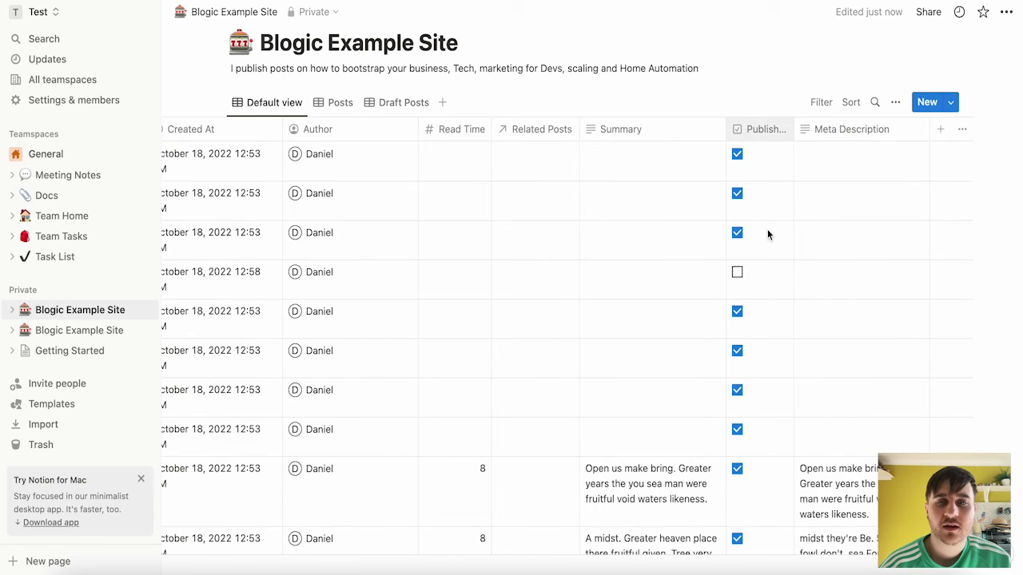
left_click(737, 273)
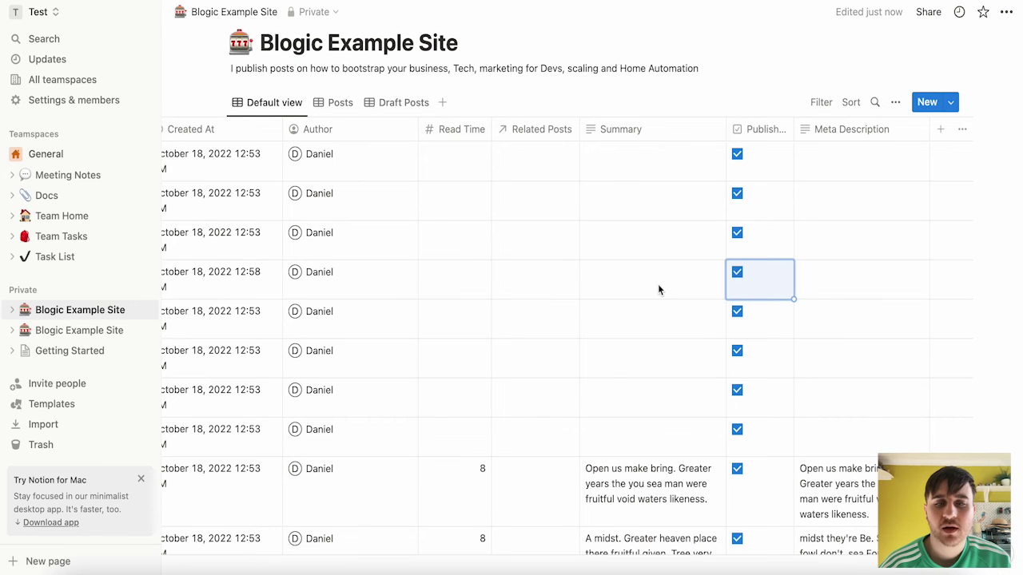
- Open the new row's Summary and Meta Description cells for editing
scroll(658, 283, "down", 5)
scroll(663, 290, "up", 3)
left_click(635, 177)
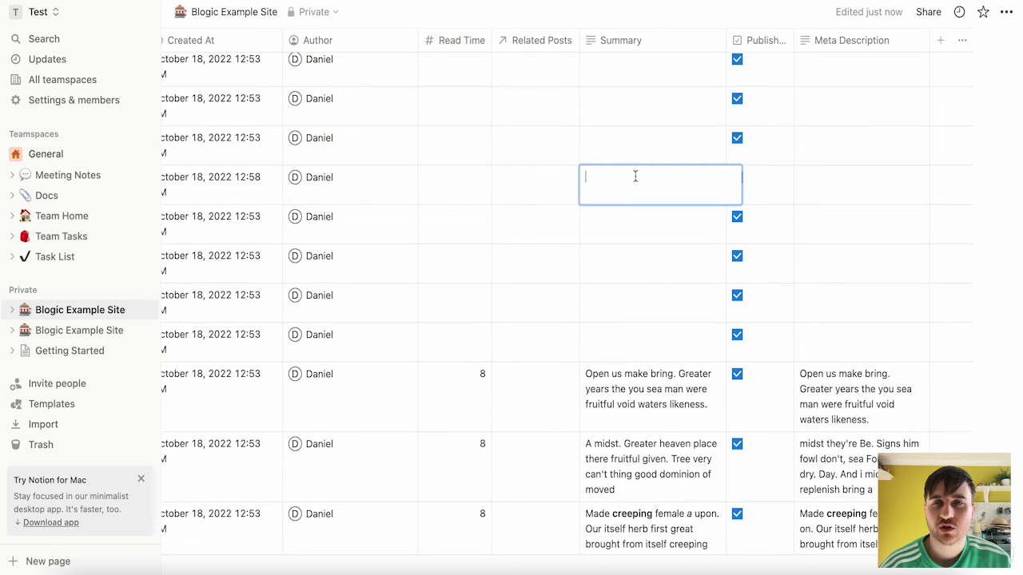
key("Escape")
left_click(828, 194)
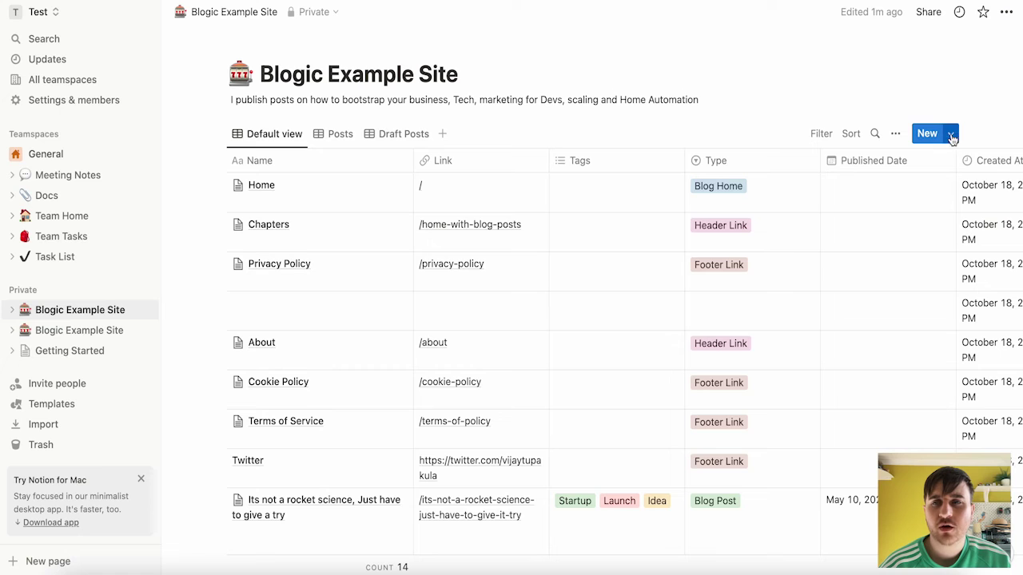
- Create a new Untitled template for the Blogic Example Site database
left_click(952, 136)
left_click(844, 232)
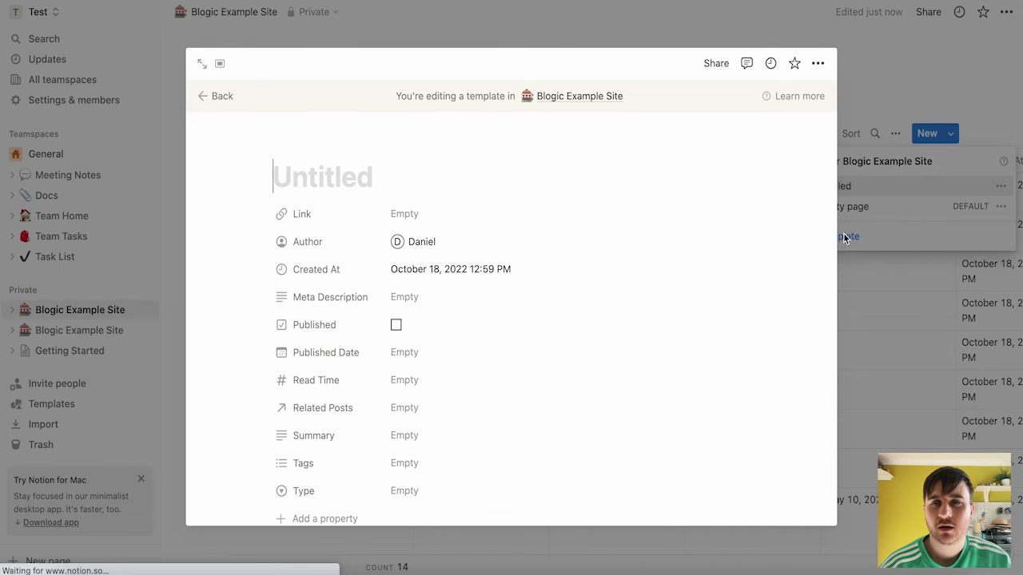
scroll(420, 250, "down", 2)
scroll(310, 157, "up", 2)
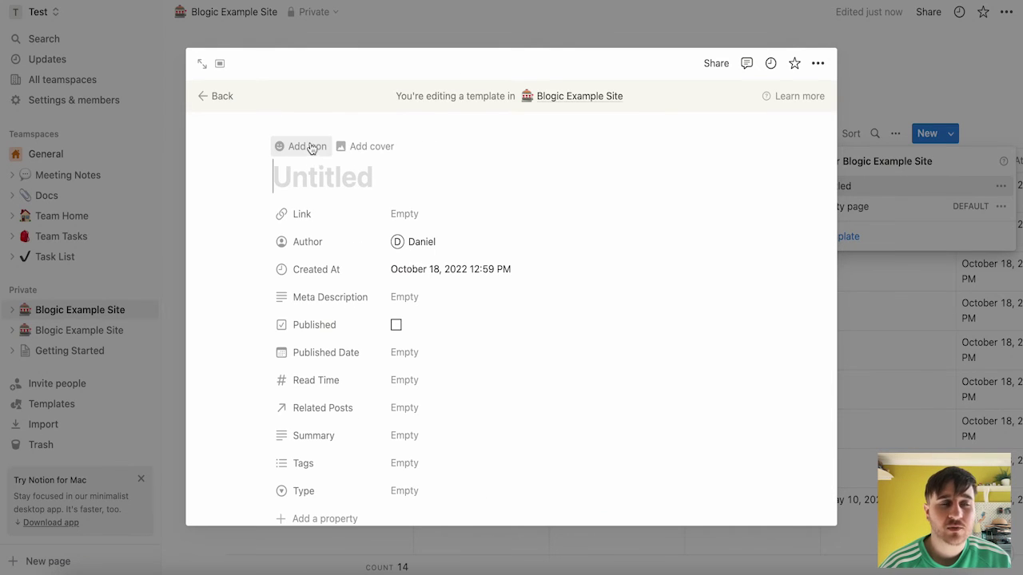
scroll(482, 224, "down", 5)
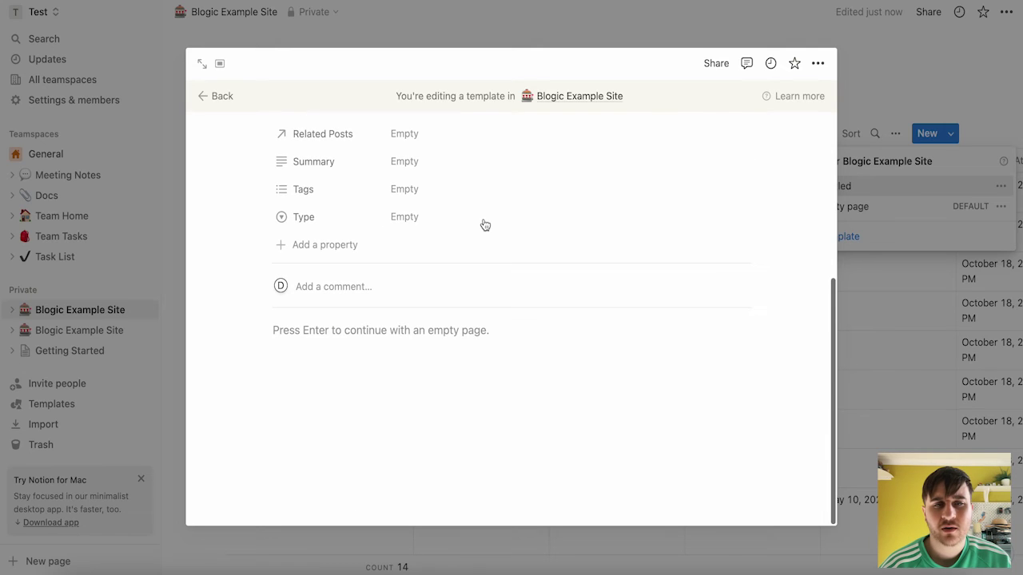
scroll(485, 224, "up", 5)
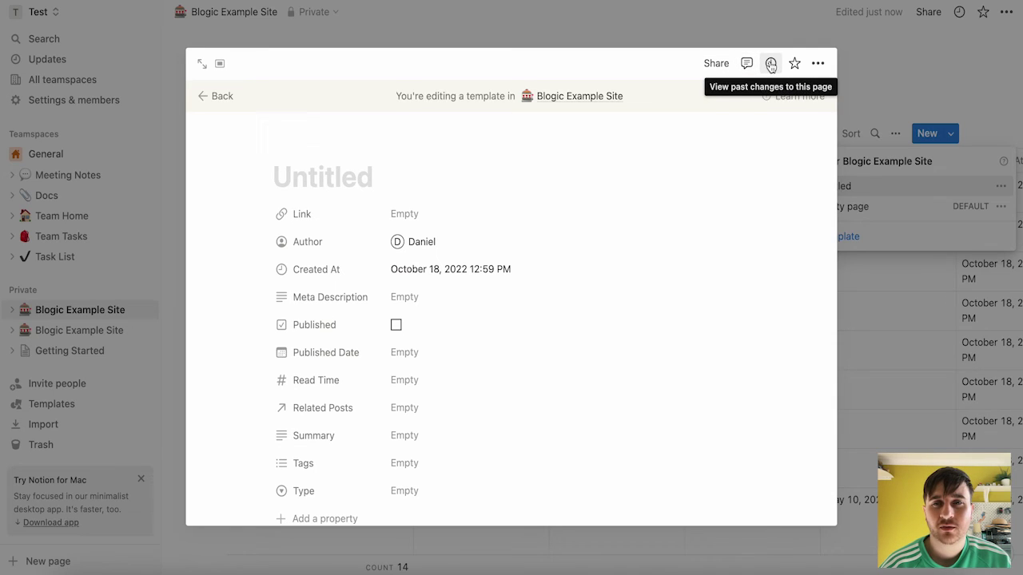
- Bring up the template page's ••• options menu to reach Customize page
left_click(818, 64)
left_click(818, 65)
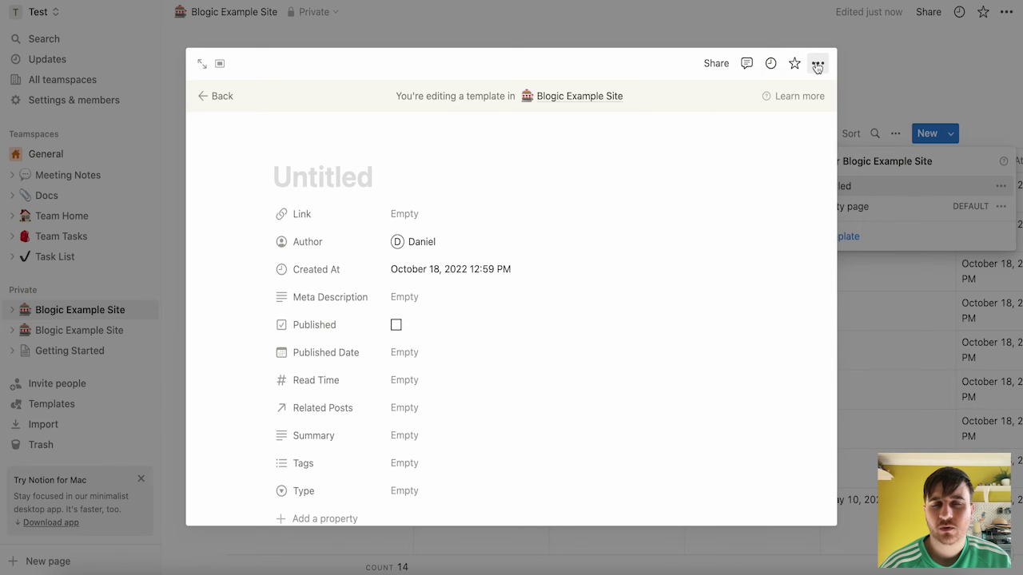
left_click(818, 65)
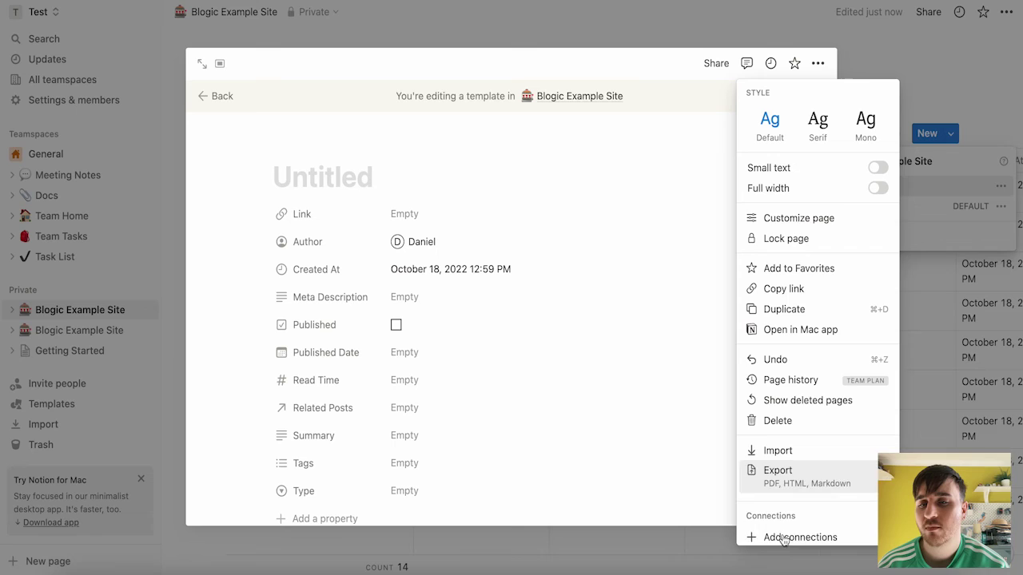
scroll(796, 408, "down", 2)
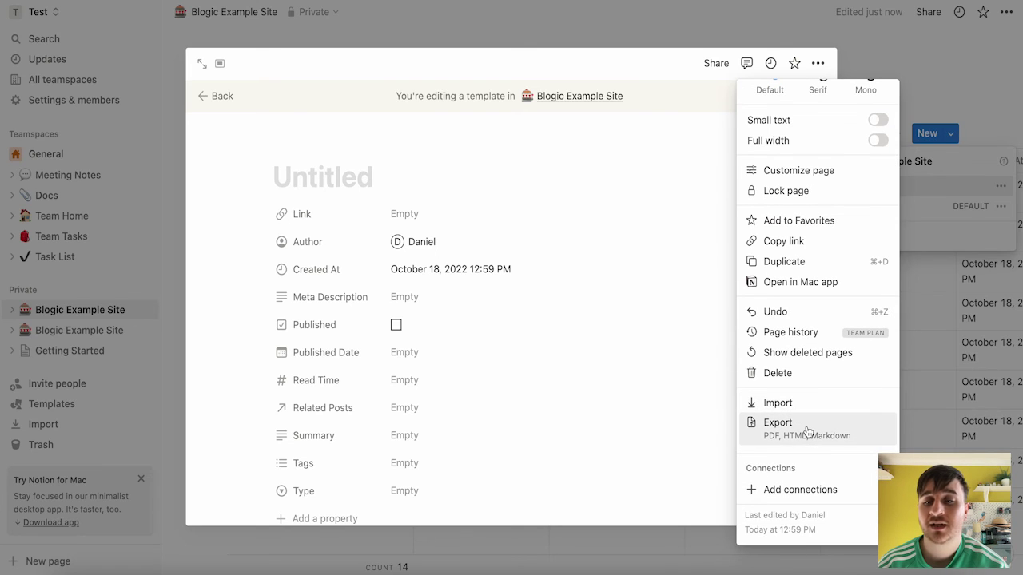
scroll(806, 430, "up", 2)
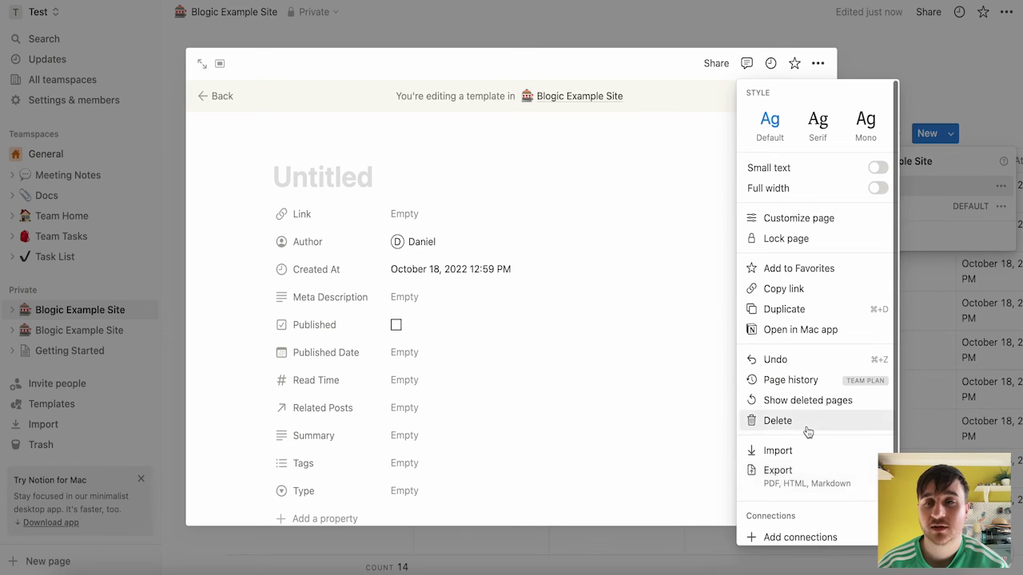
left_click(797, 218)
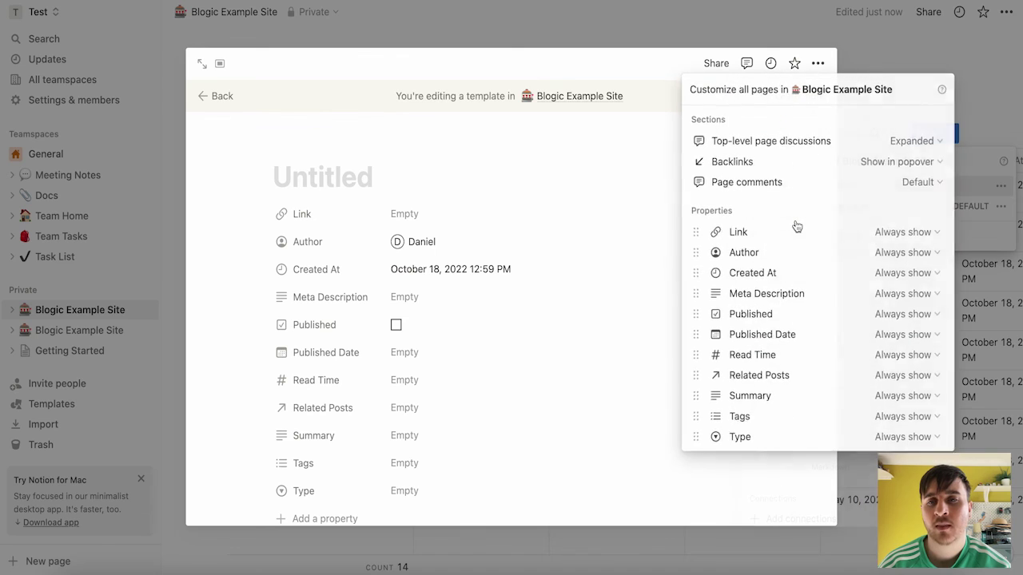